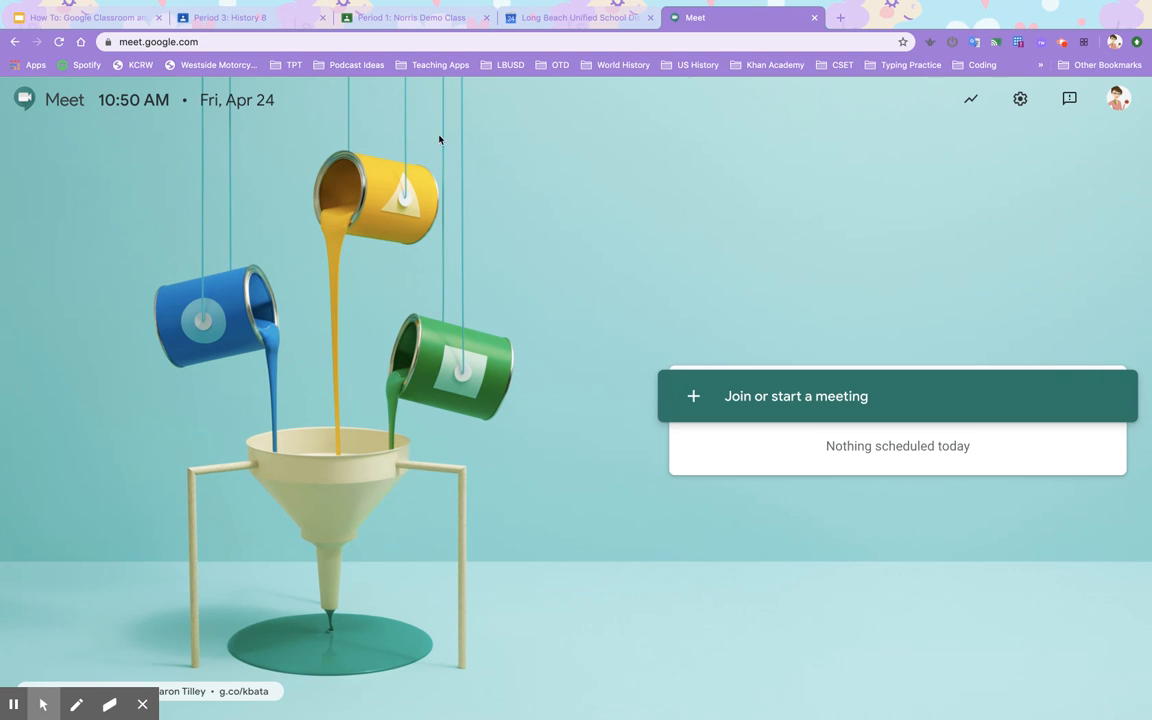
# Generate a Meet link visible to students in the Period 3: History 8 class settings and save the settings.
pyautogui.click(268, 25)
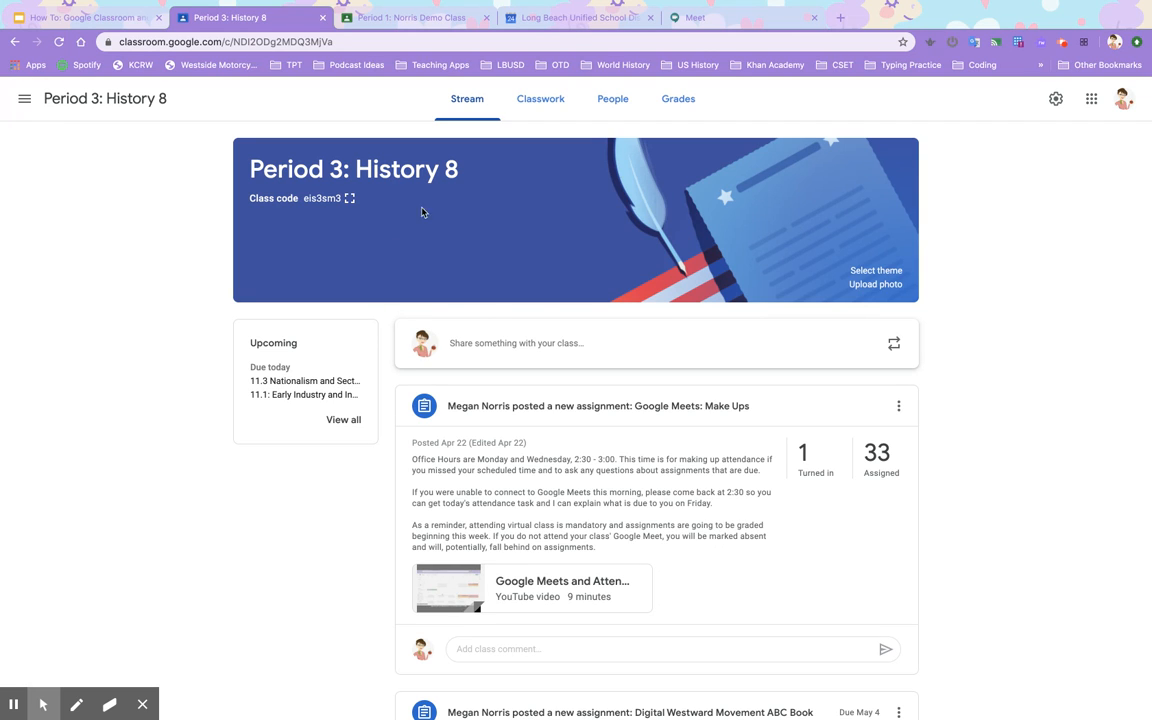
pyautogui.click(572, 24)
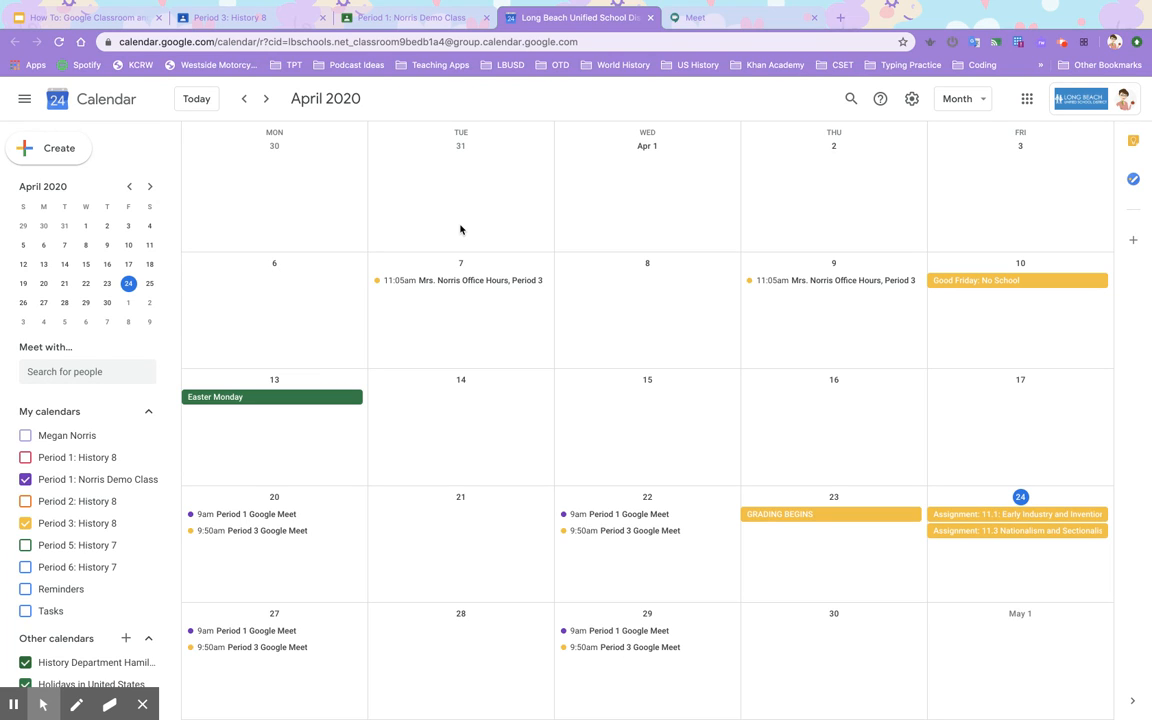
pyautogui.click(269, 20)
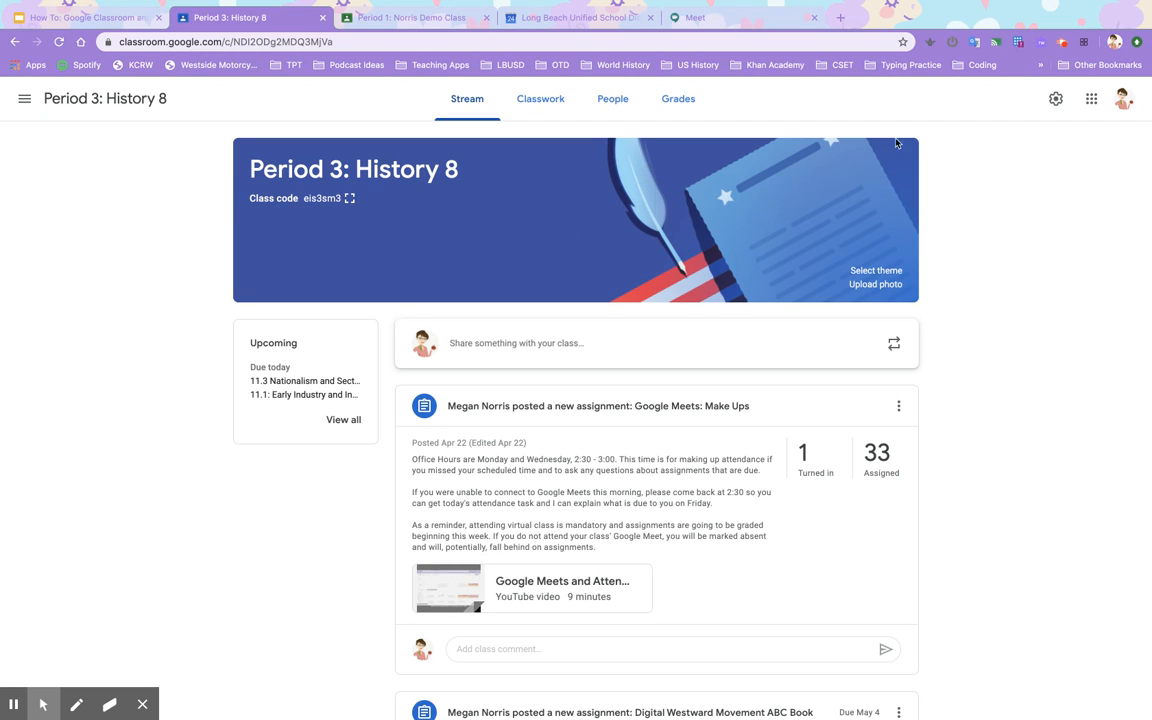
pyautogui.click(1055, 100)
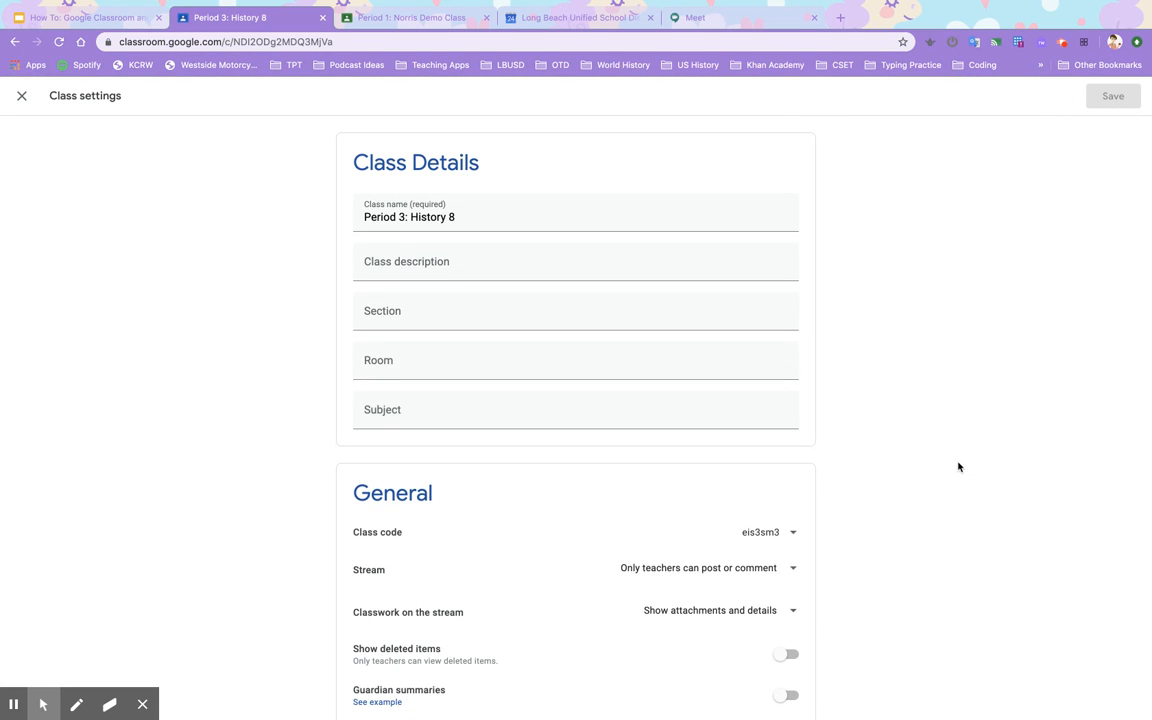
pyautogui.scroll(-2, 958, 467)
pyautogui.scroll(-2, 958, 467)
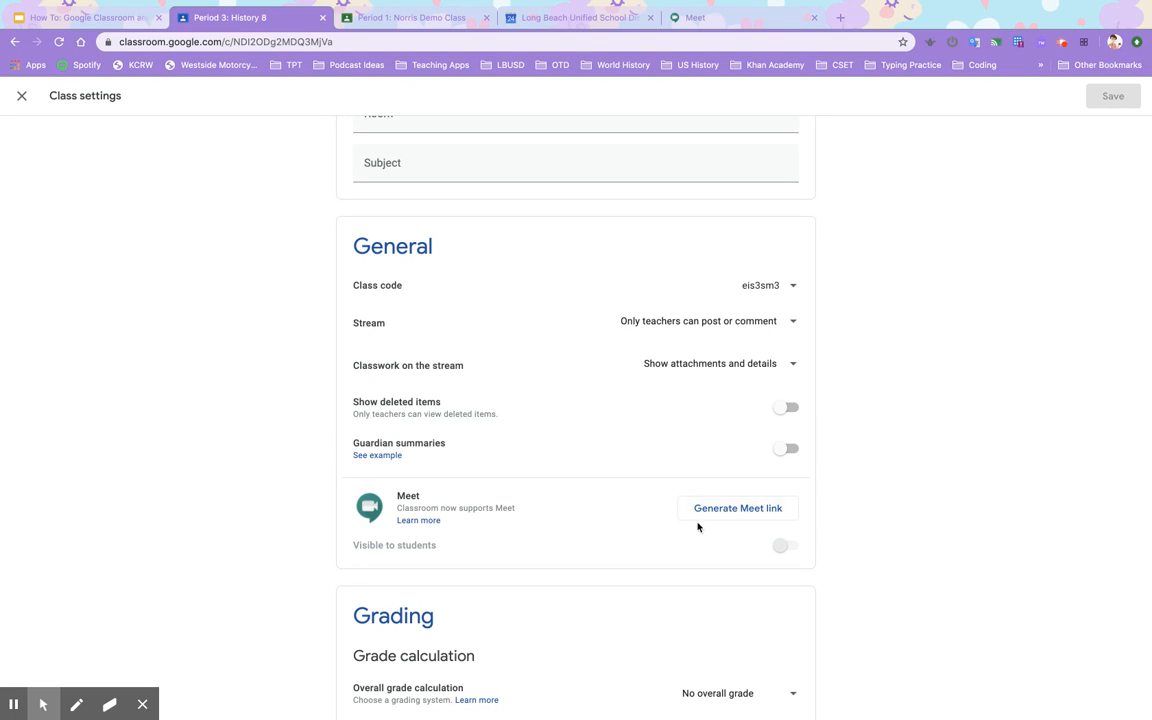
pyautogui.click(740, 514)
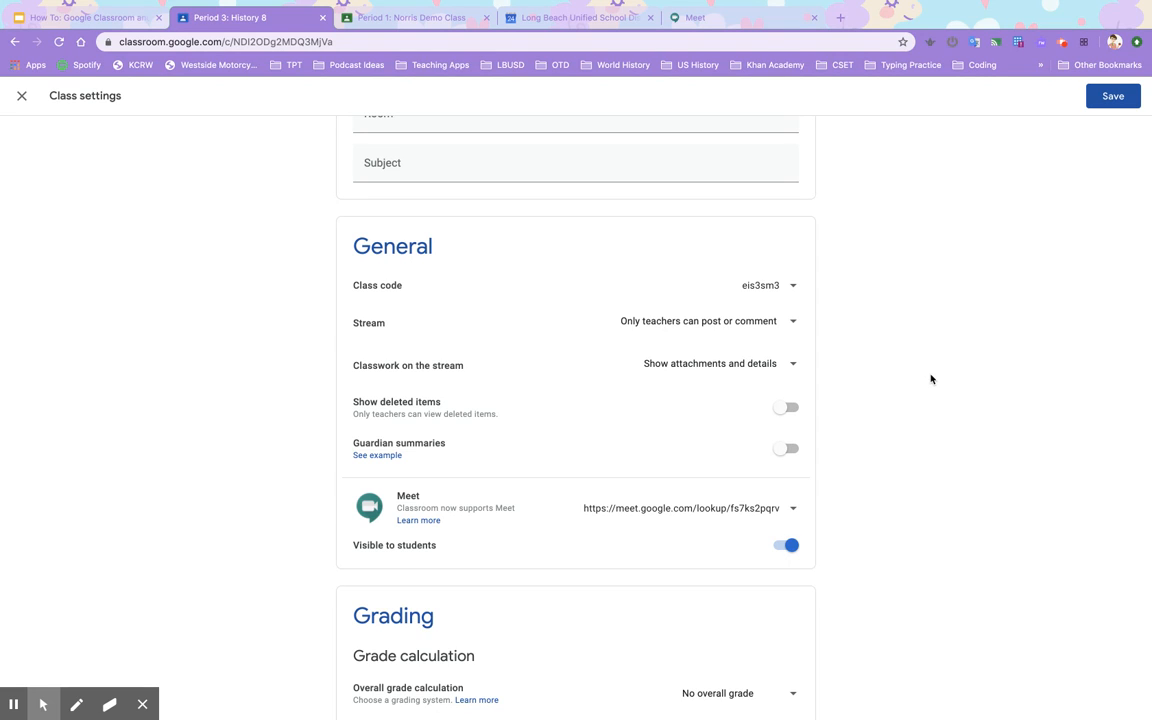
pyautogui.click(796, 510)
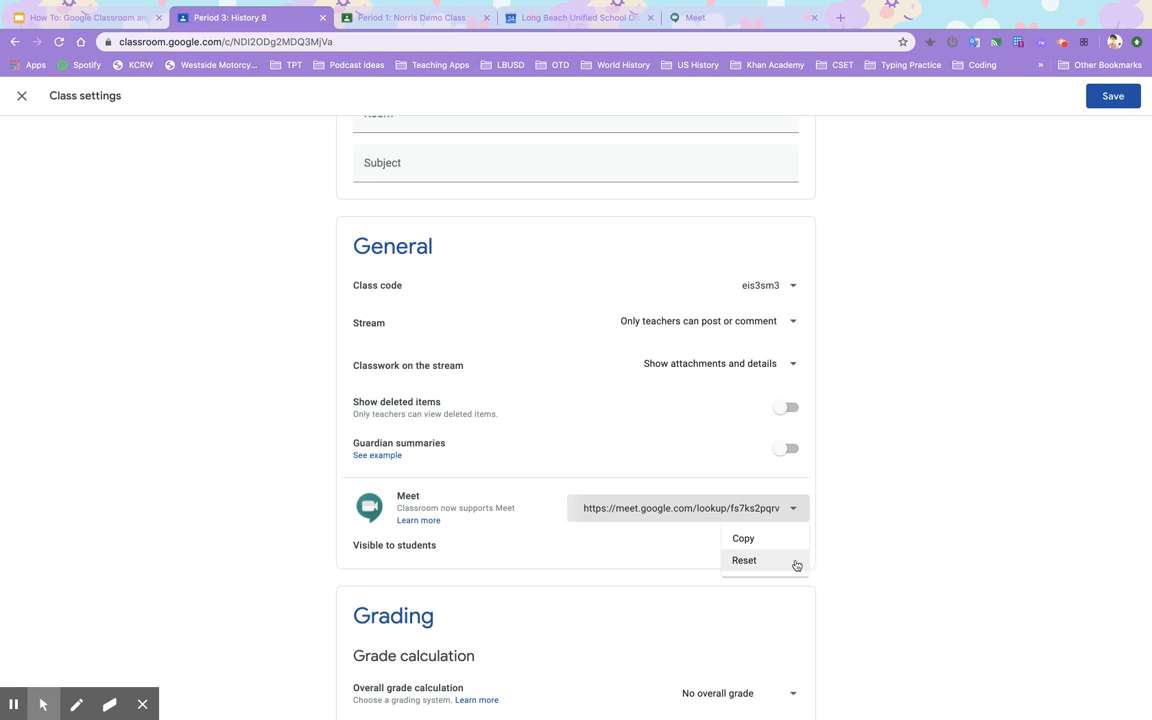
pyautogui.click(797, 563)
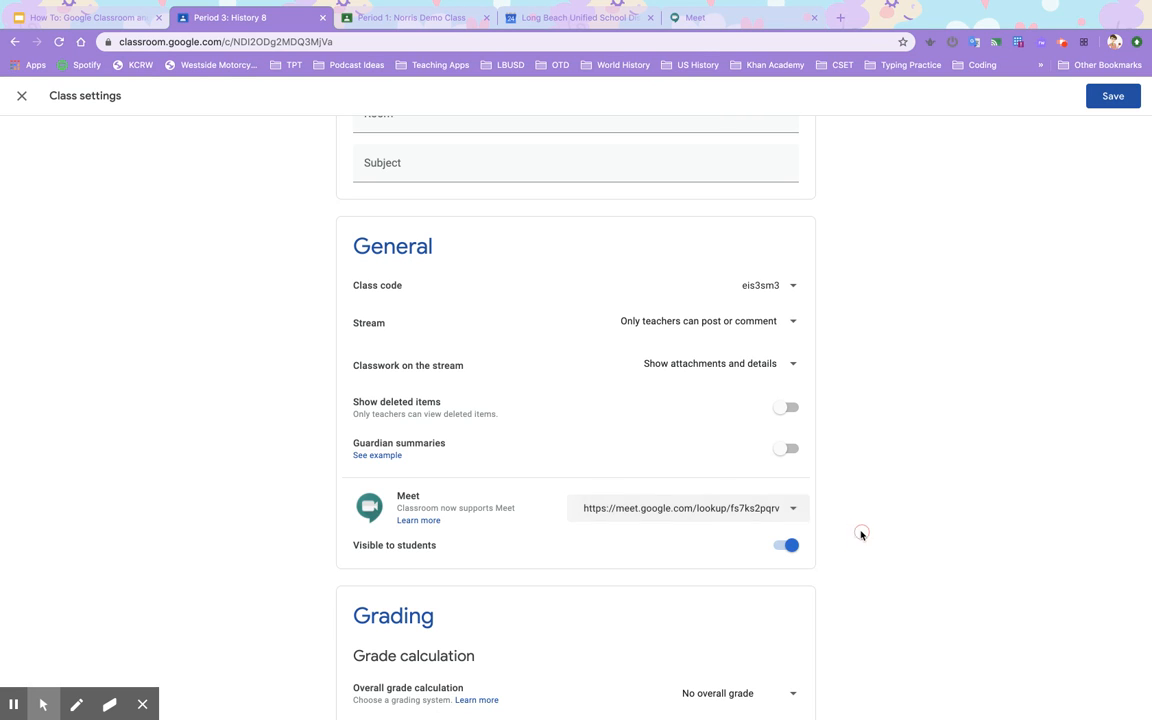
pyautogui.click(1118, 97)
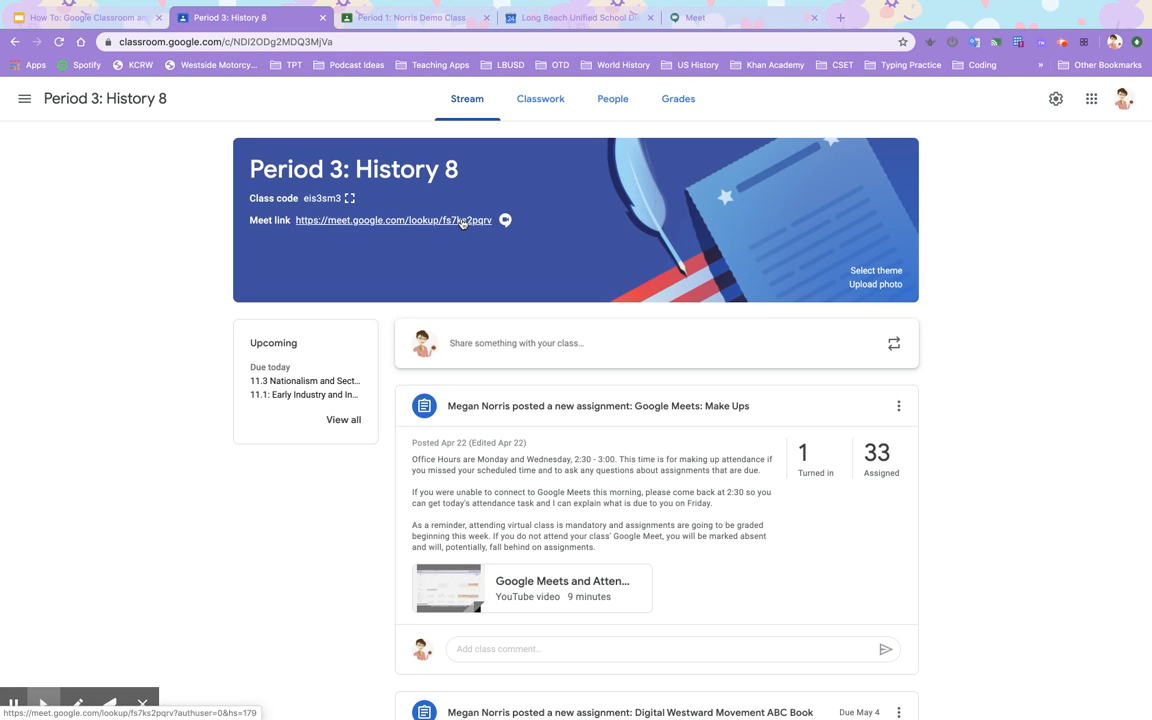
# Make the Period 3: History 8 class's Meet link not visible to students and save the class settings.
pyautogui.click(1055, 98)
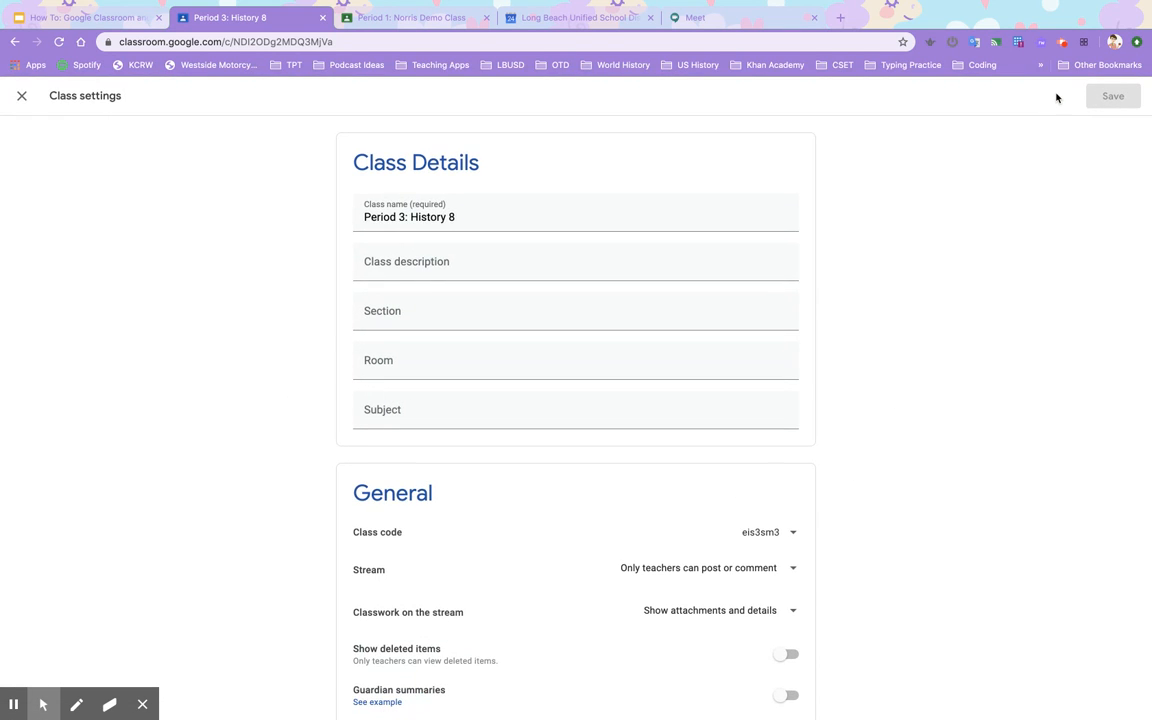
pyautogui.scroll(-3, 838, 645)
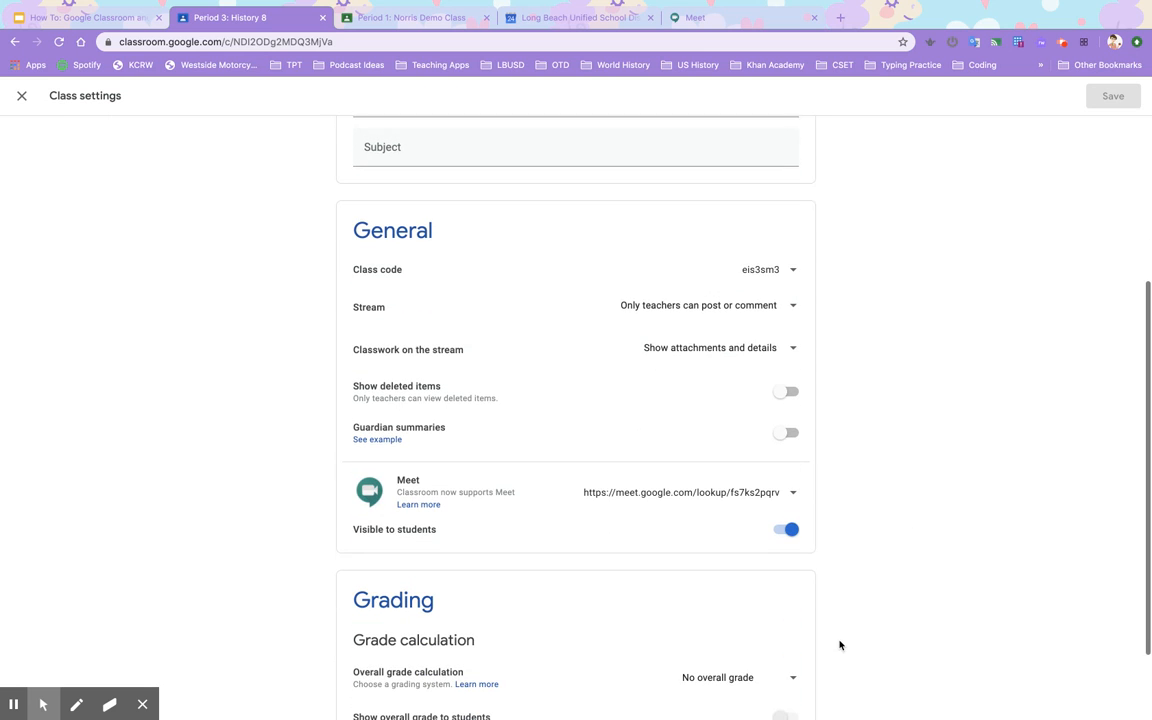
pyautogui.click(785, 530)
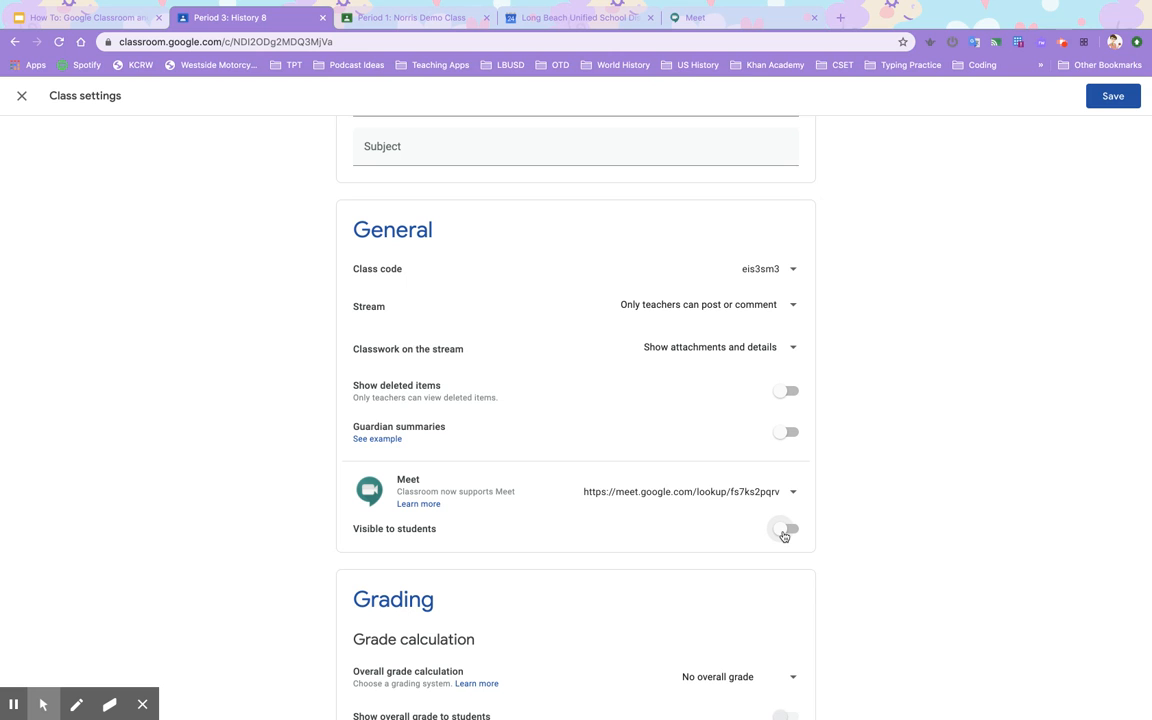
pyautogui.click(1112, 105)
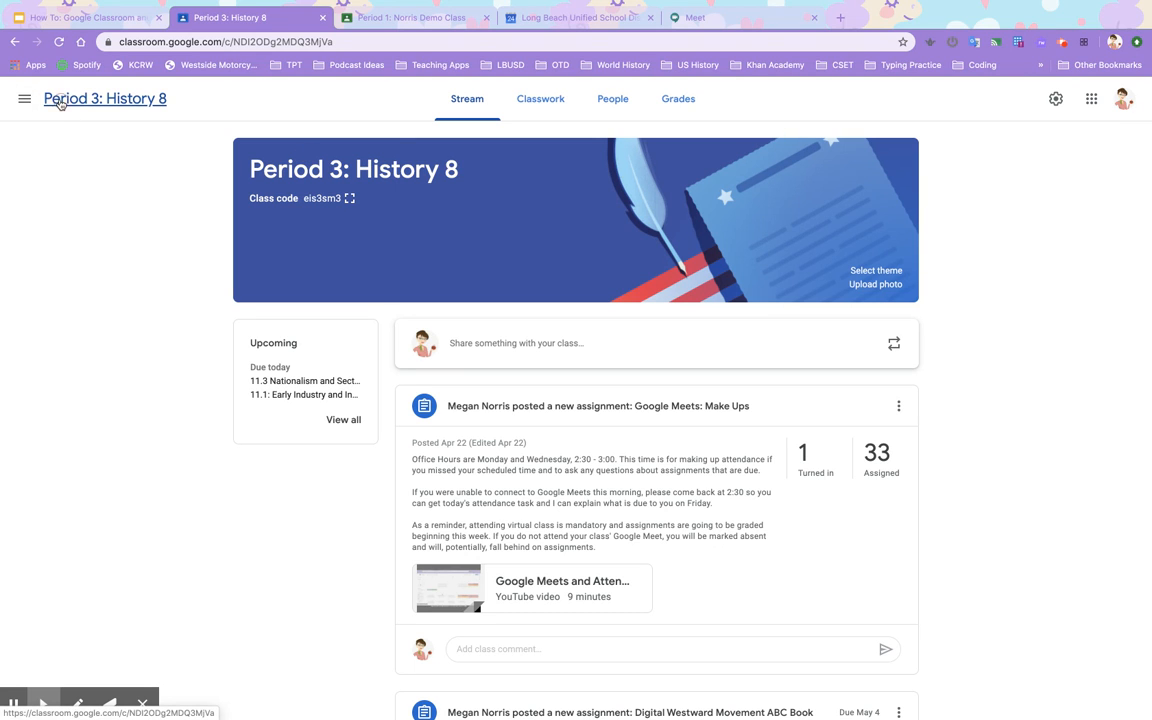
# Go to the class overview and open the Period 2: History 8 class.
pyautogui.click(20, 99)
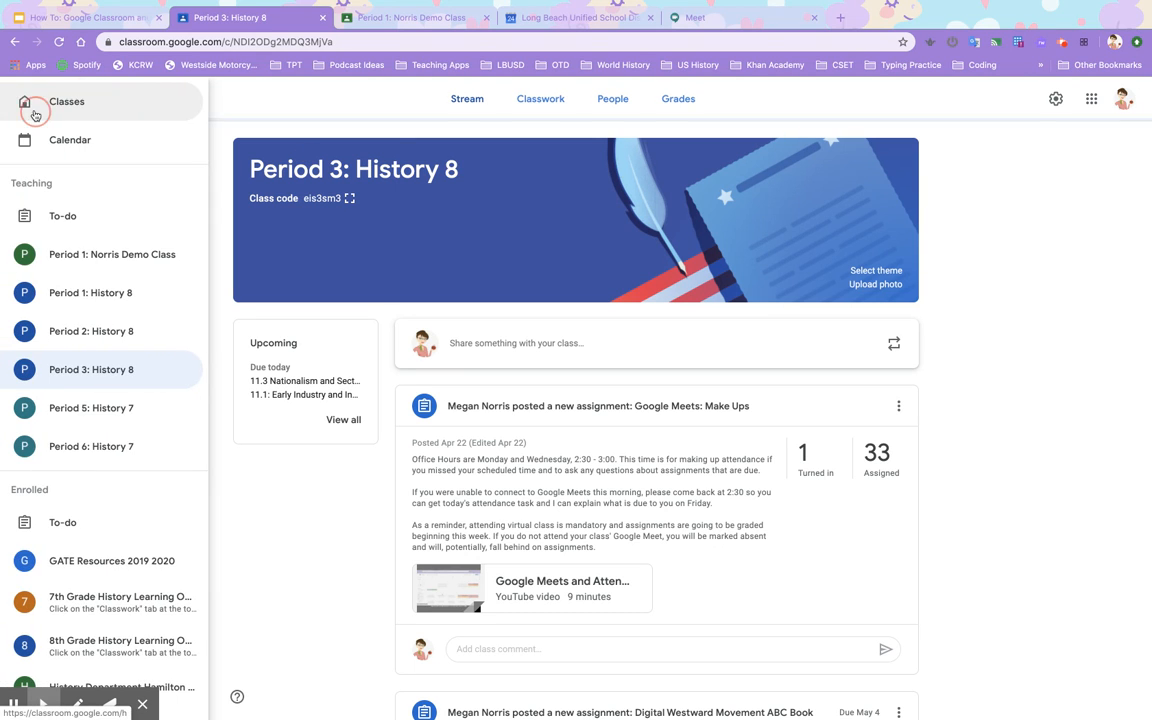
pyautogui.click(34, 114)
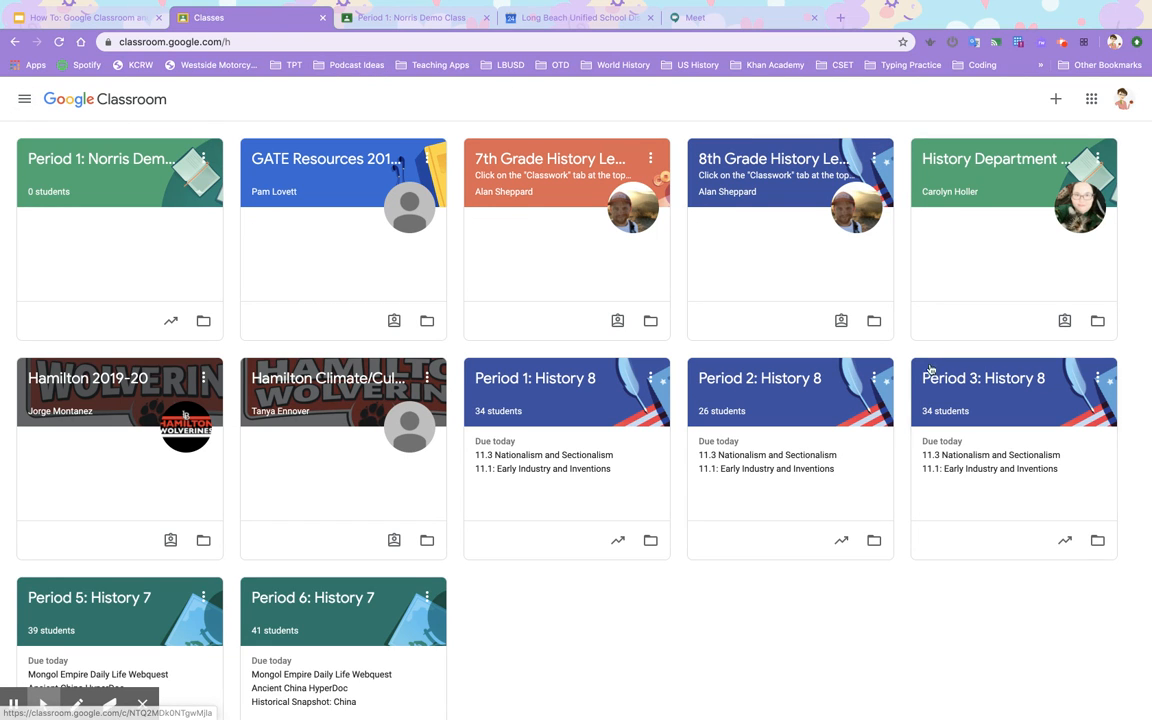
pyautogui.click(796, 386)
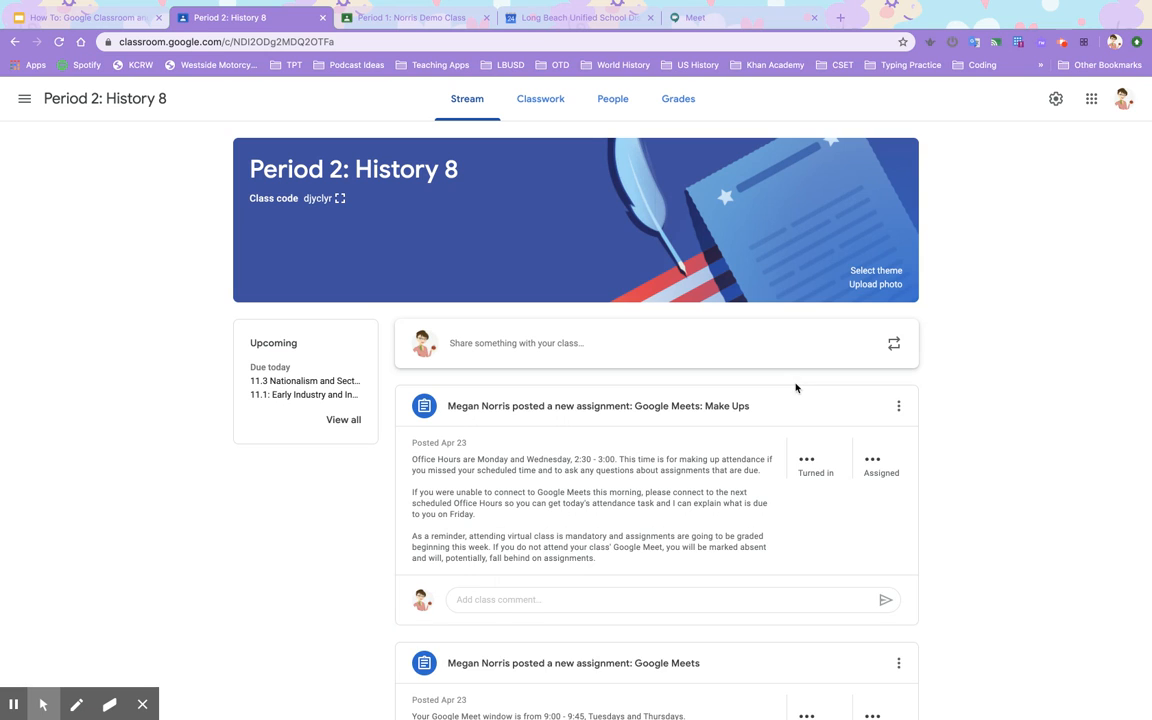
# Open Google Calendar from the Period 2 class, check the calendar link on its Classwork page, and return to the calendar.
pyautogui.click(1091, 105)
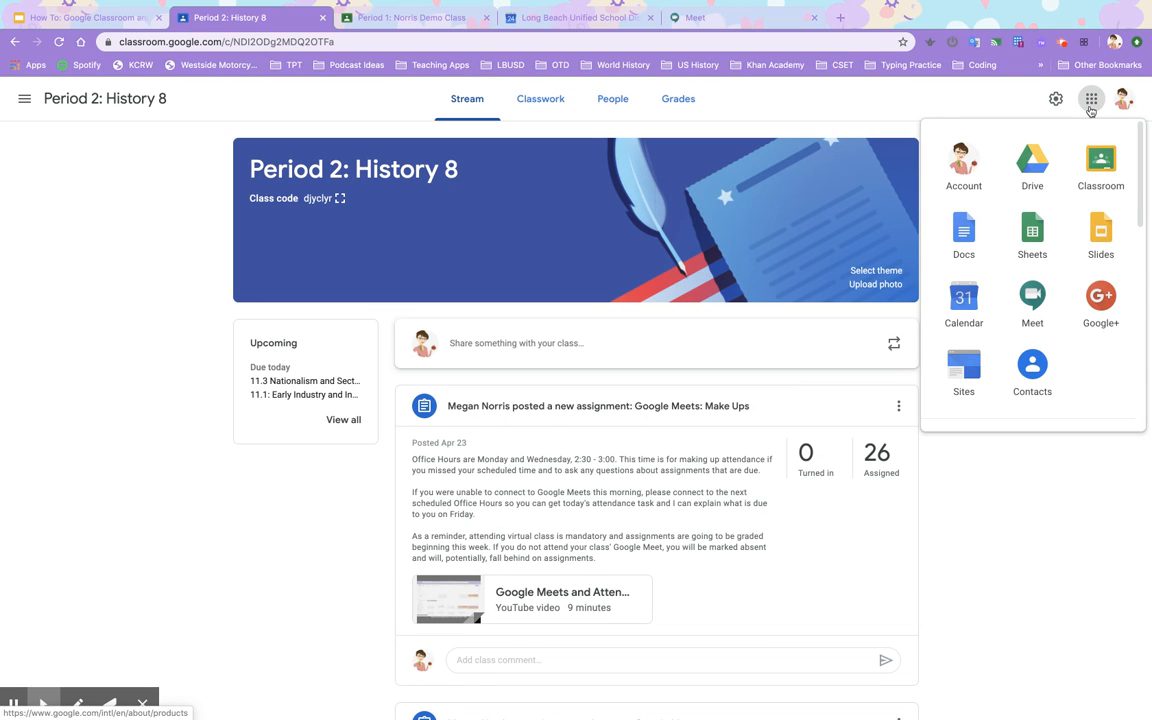
pyautogui.click(962, 295)
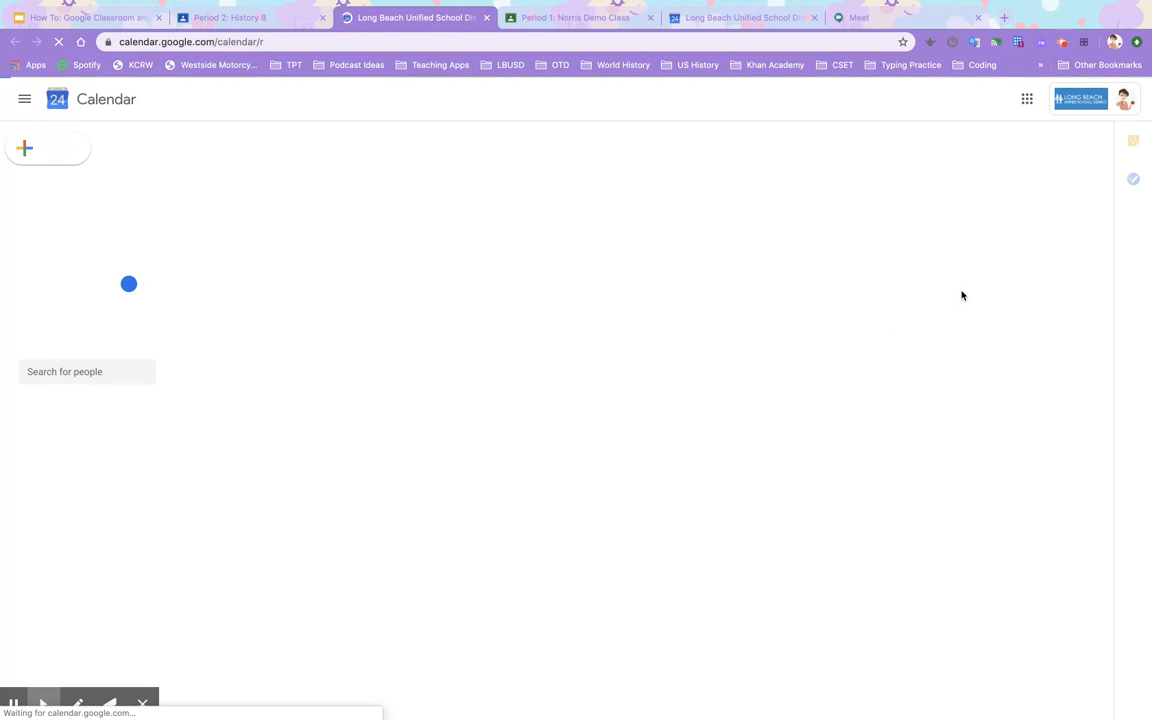
pyautogui.click(277, 24)
pyautogui.click(540, 103)
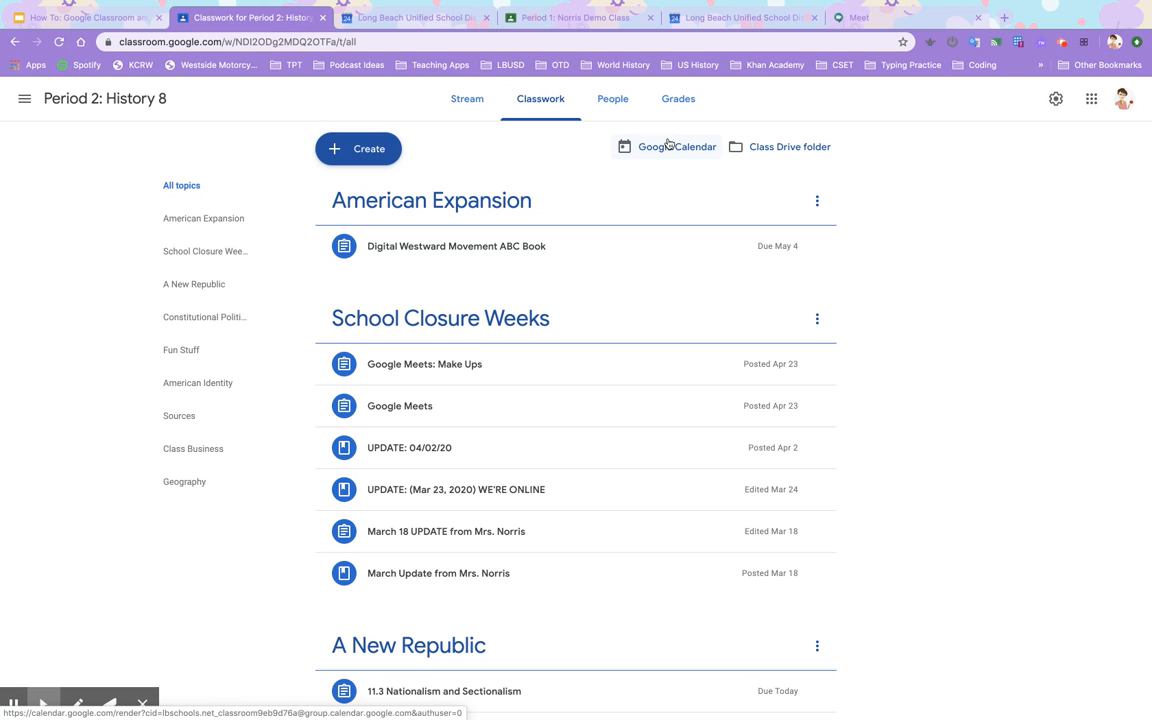
pyautogui.click(422, 16)
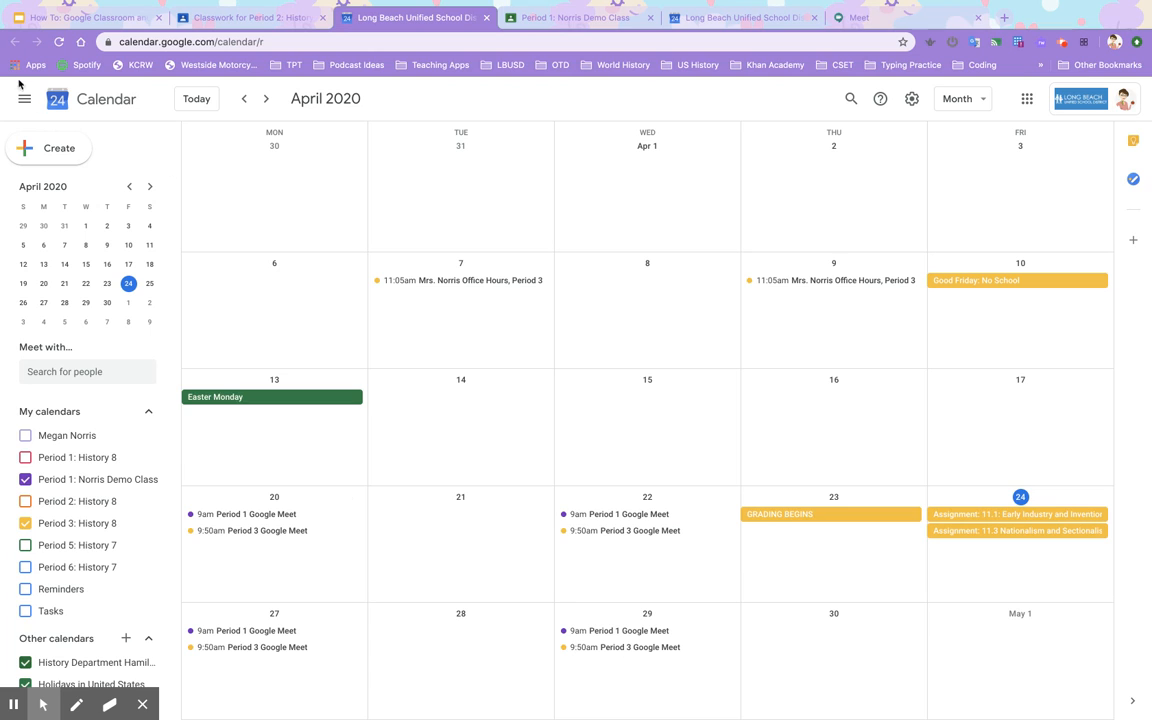
# Create a calendar event with full options, titled "Period 1 Google Meet" and starting at 10:30am.
pyautogui.click(50, 148)
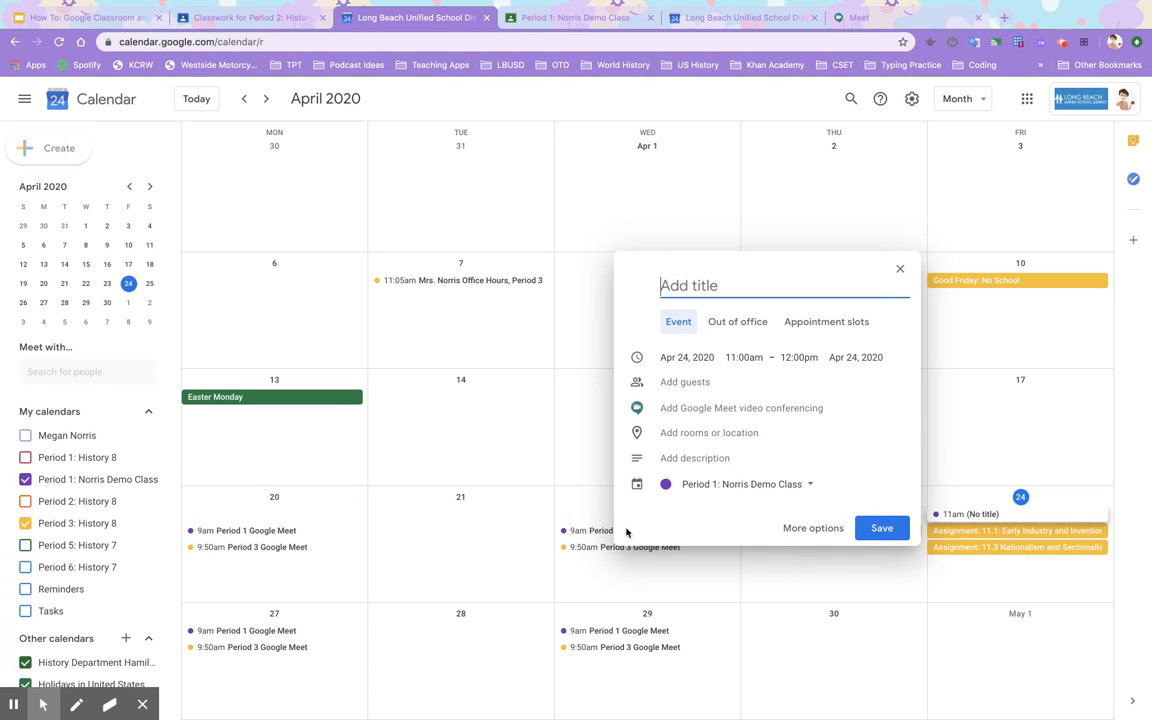
pyautogui.click(797, 530)
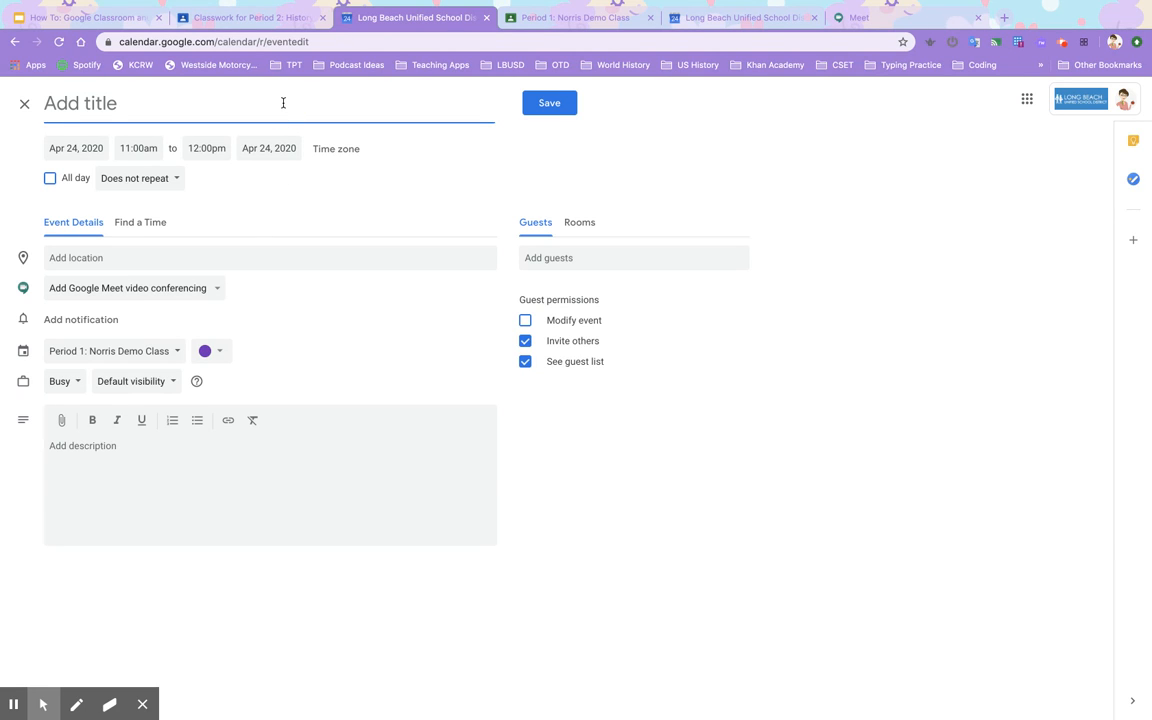
pyautogui.write('Perid')
pyautogui.press('BackSpace')
pyautogui.write('on')
pyautogui.press('BackSpace')
pyautogui.write('d ')
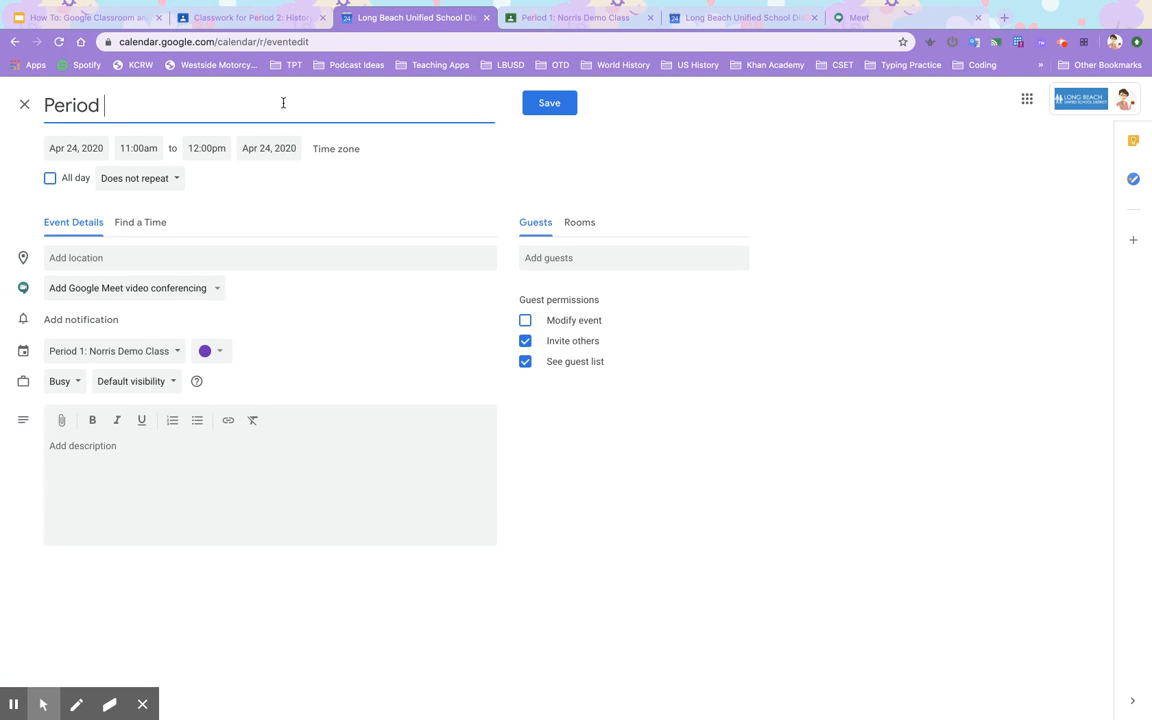
pyautogui.write('1 Google Meet')
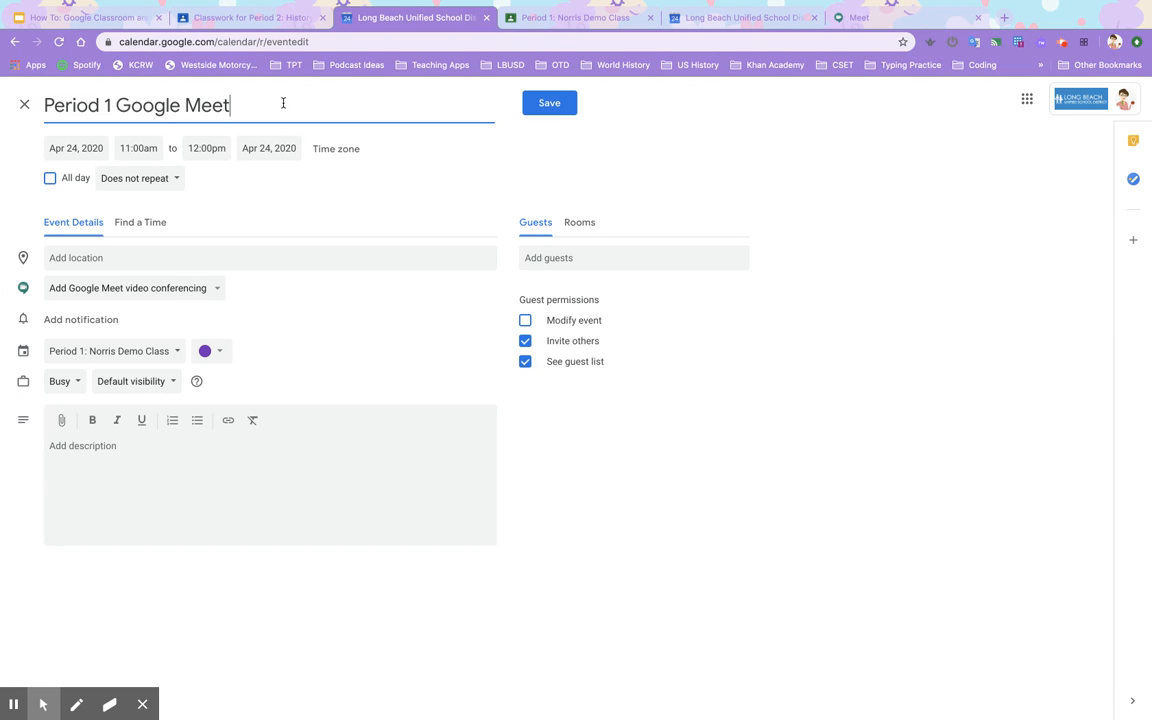
pyautogui.click(135, 148)
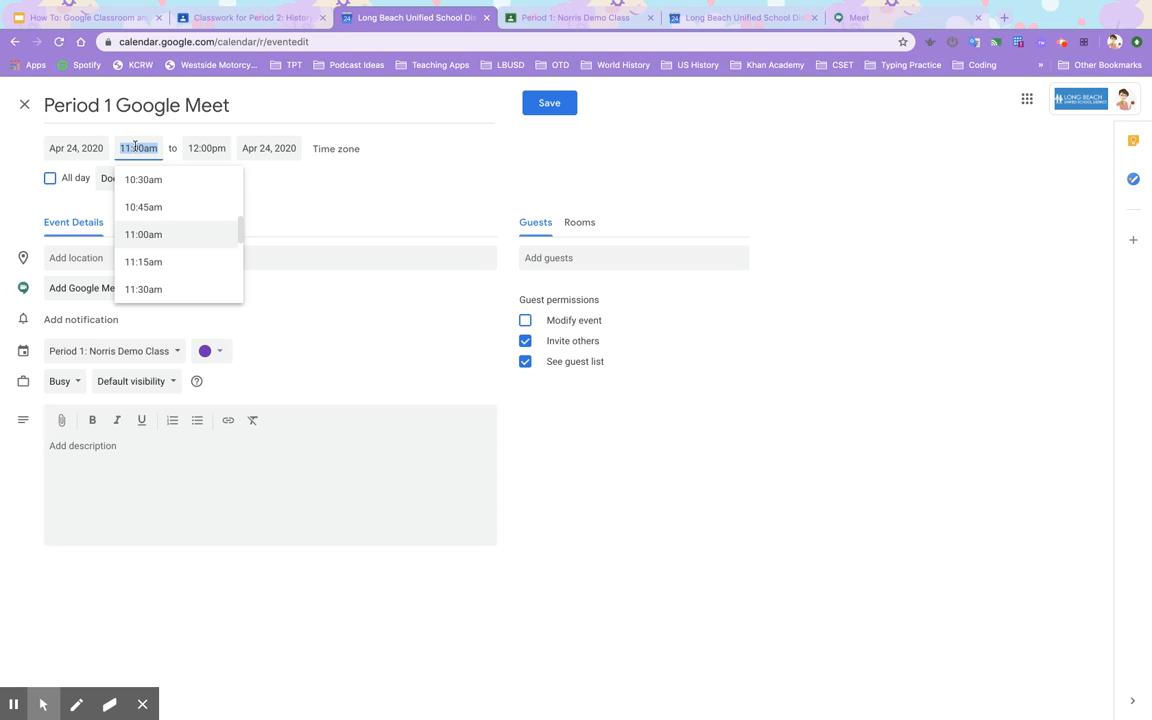
pyautogui.click(135, 179)
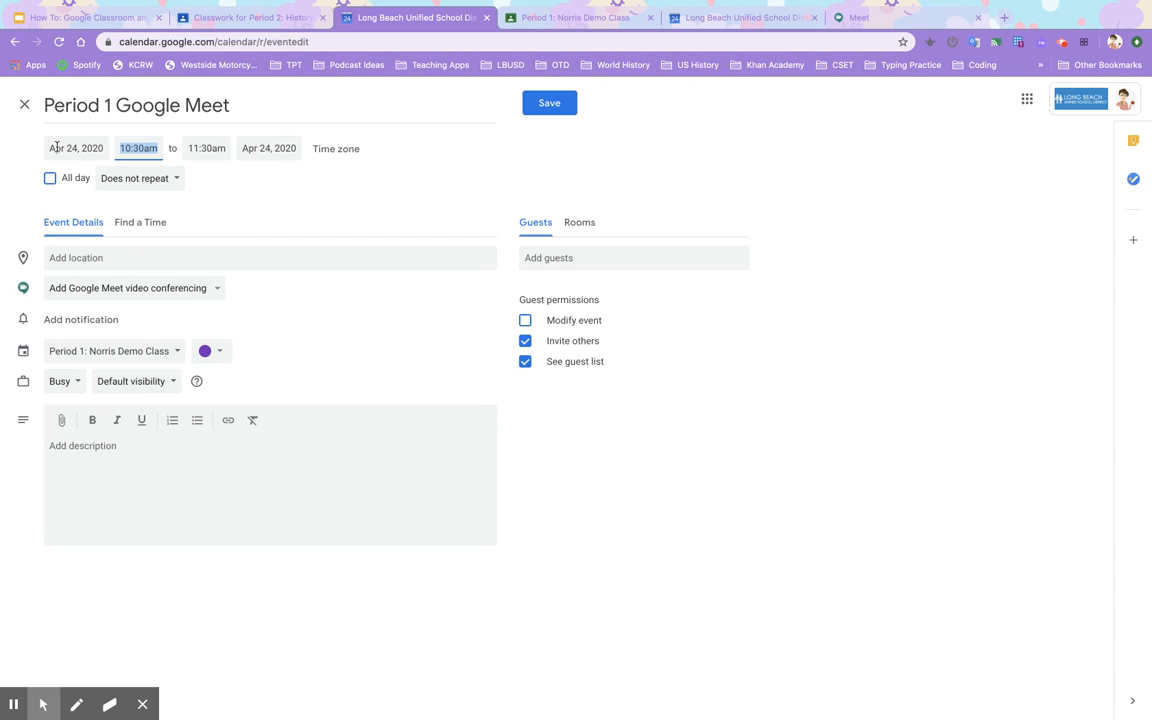
# Set a custom recurrence for the event: every week on Monday, Wednesday and Friday, ending on Jun 11, 2020.
pyautogui.click(177, 179)
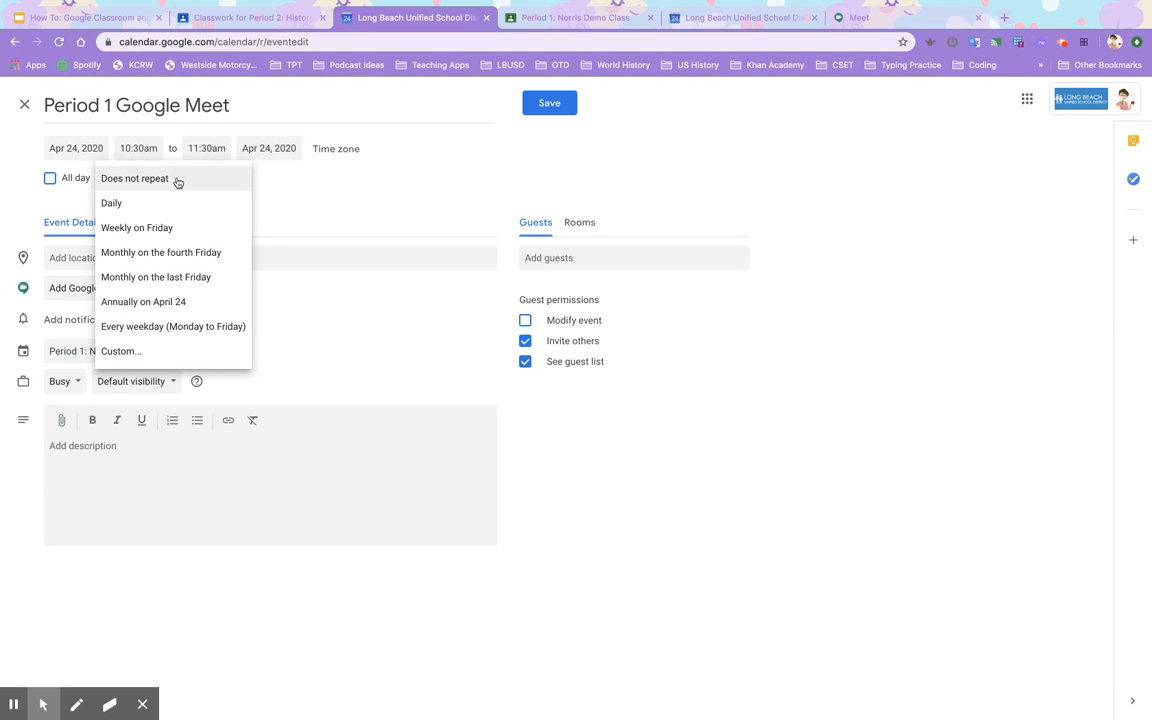
pyautogui.click(143, 351)
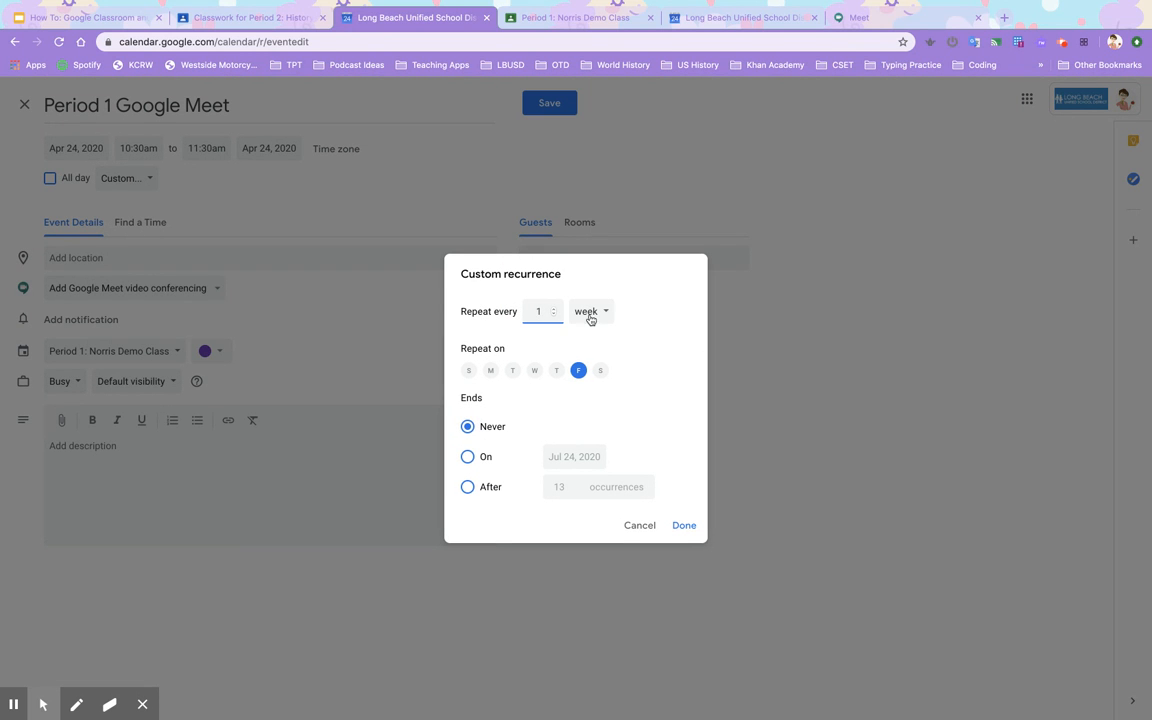
pyautogui.click(491, 374)
pyautogui.click(537, 374)
pyautogui.click(468, 457)
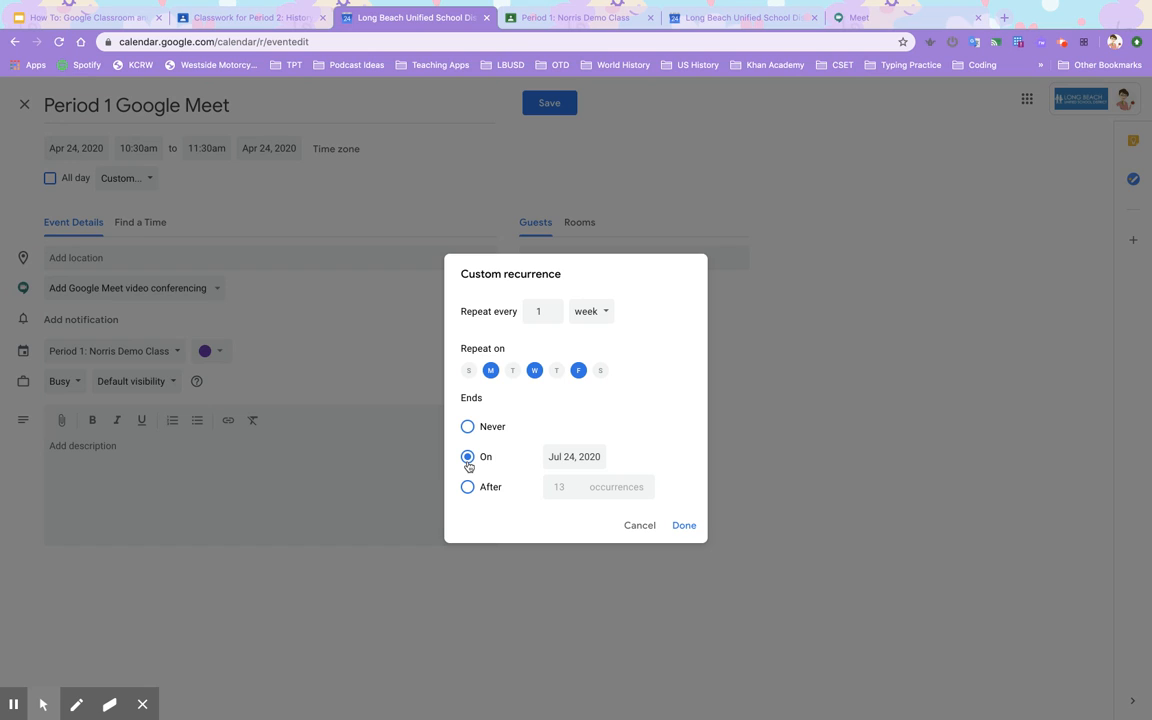
pyautogui.click(577, 465)
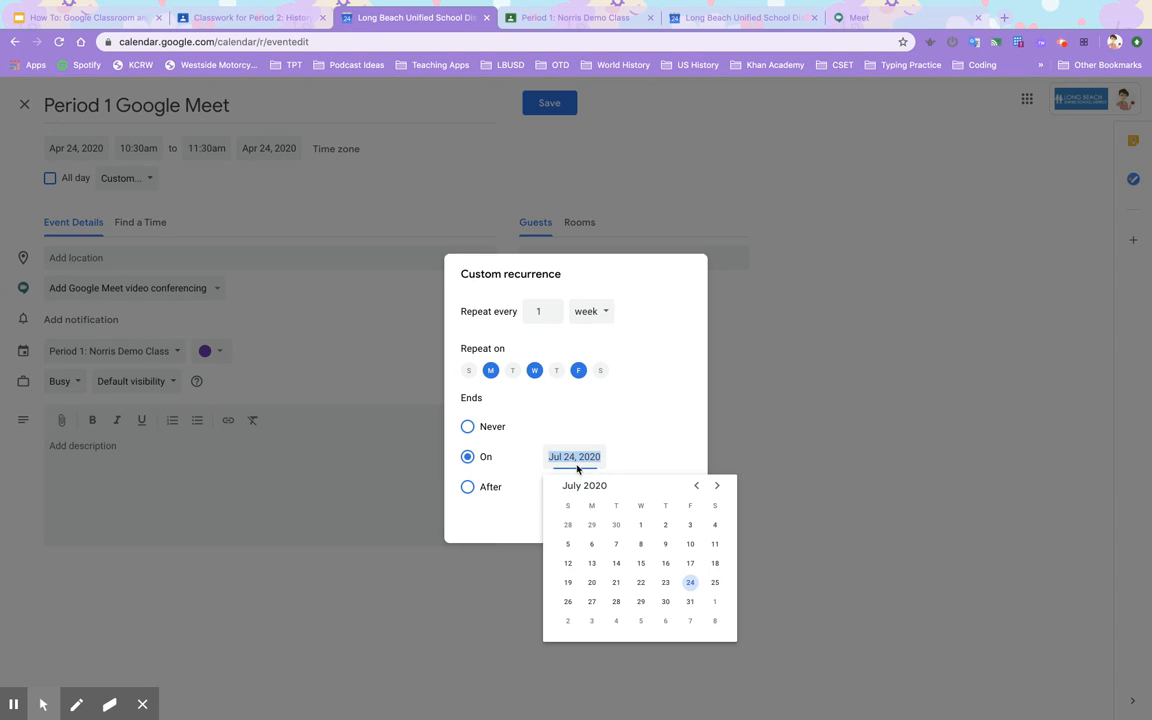
pyautogui.click(718, 487)
pyautogui.click(697, 486)
pyautogui.click(697, 486)
pyautogui.click(665, 544)
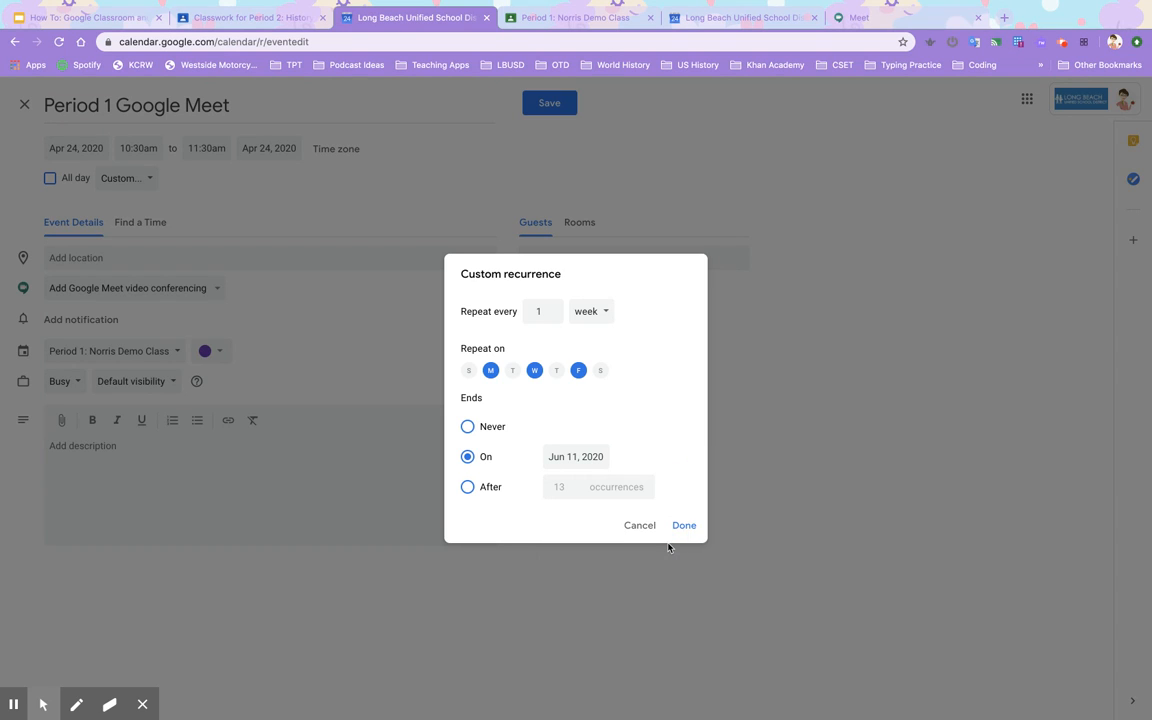
pyautogui.click(685, 527)
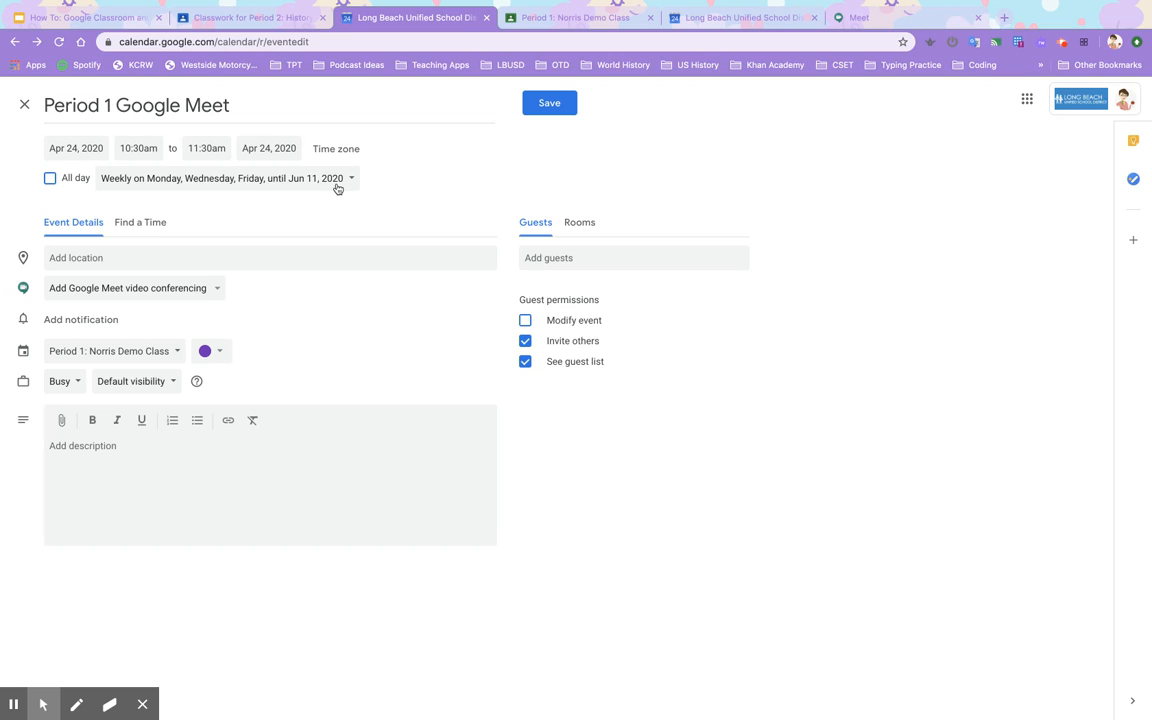
# Add Google Meet video conferencing to the event and enter the description "add notes here".
pyautogui.click(216, 292)
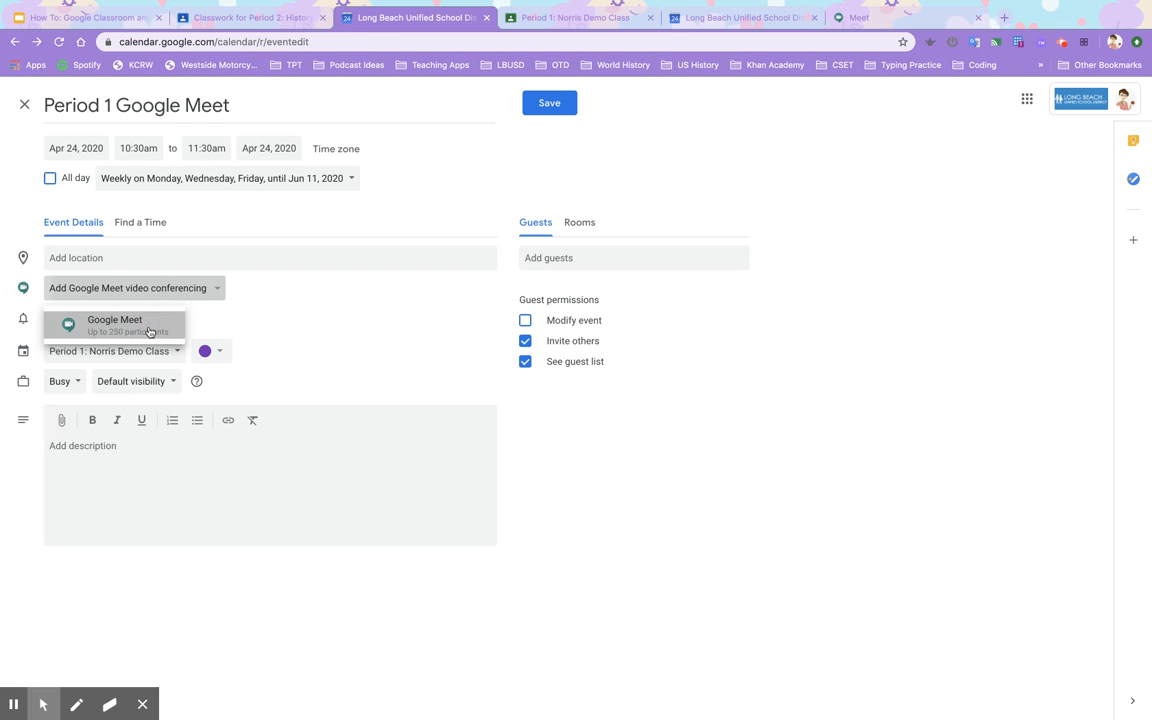
pyautogui.click(149, 332)
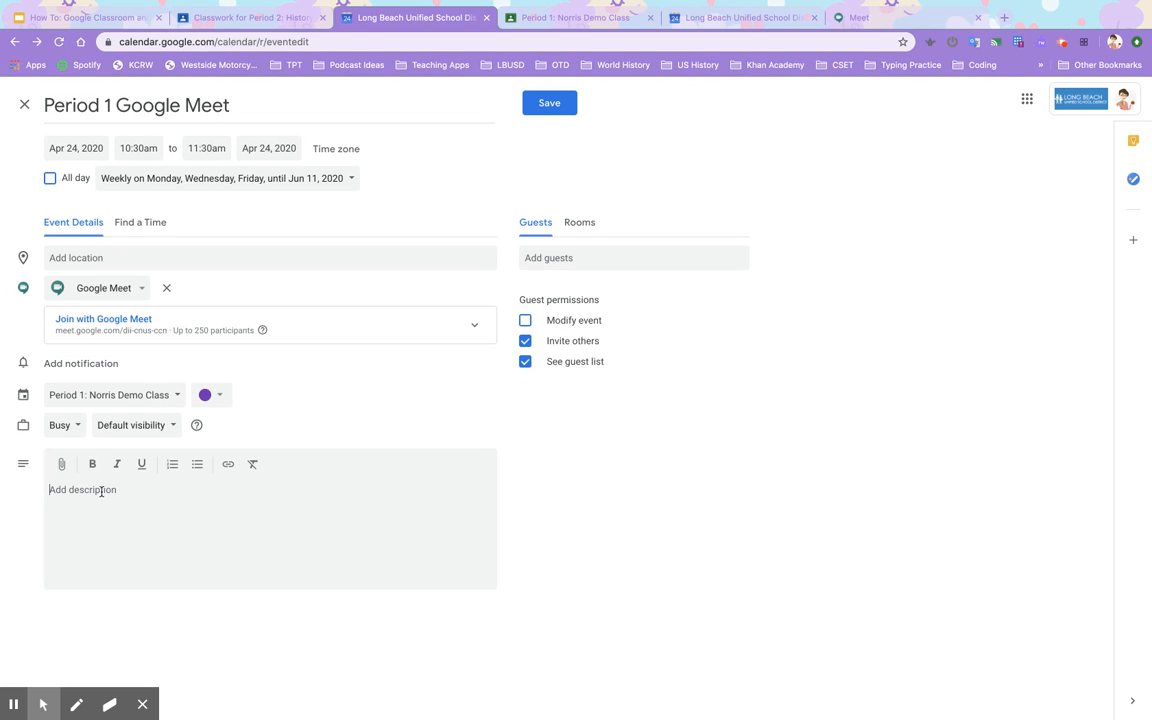
pyautogui.write('add notes here')
# Disallow guests from inviting others and seeing the guest list, and save the event.
pyautogui.click(525, 341)
pyautogui.click(525, 364)
pyautogui.click(557, 113)
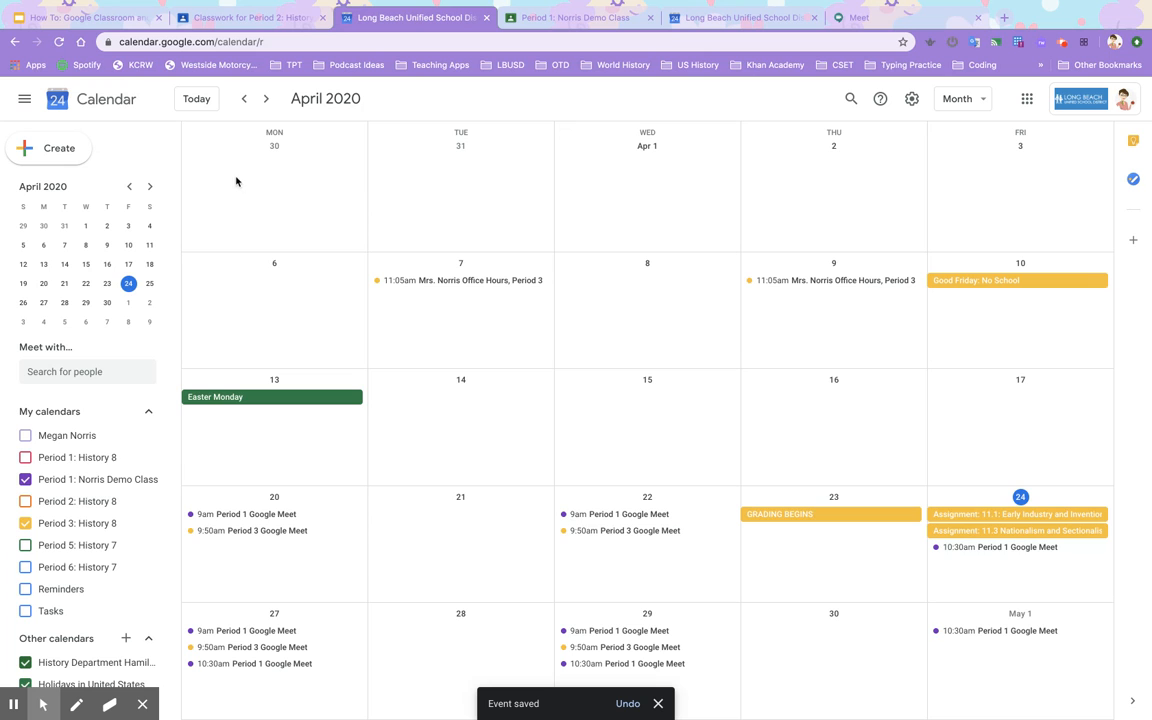
# Check the recurring Google Meet events in the May and June 2020 calendar months, and return to April 2020.
pyautogui.click(267, 98)
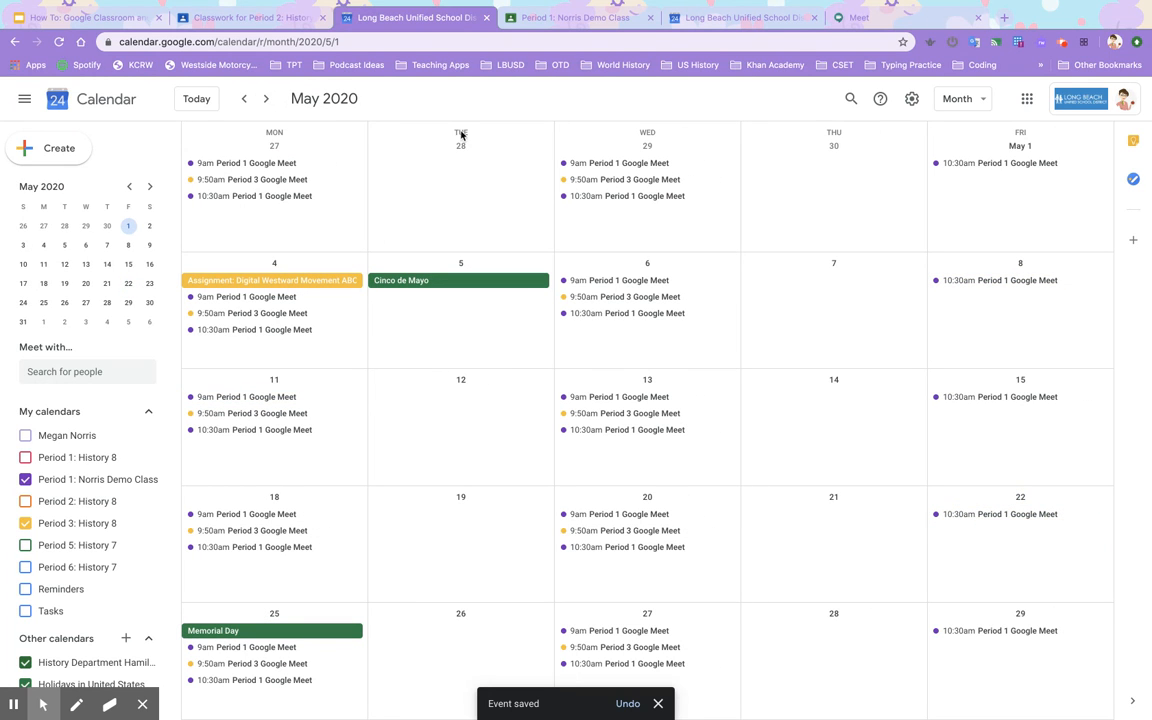
pyautogui.click(266, 98)
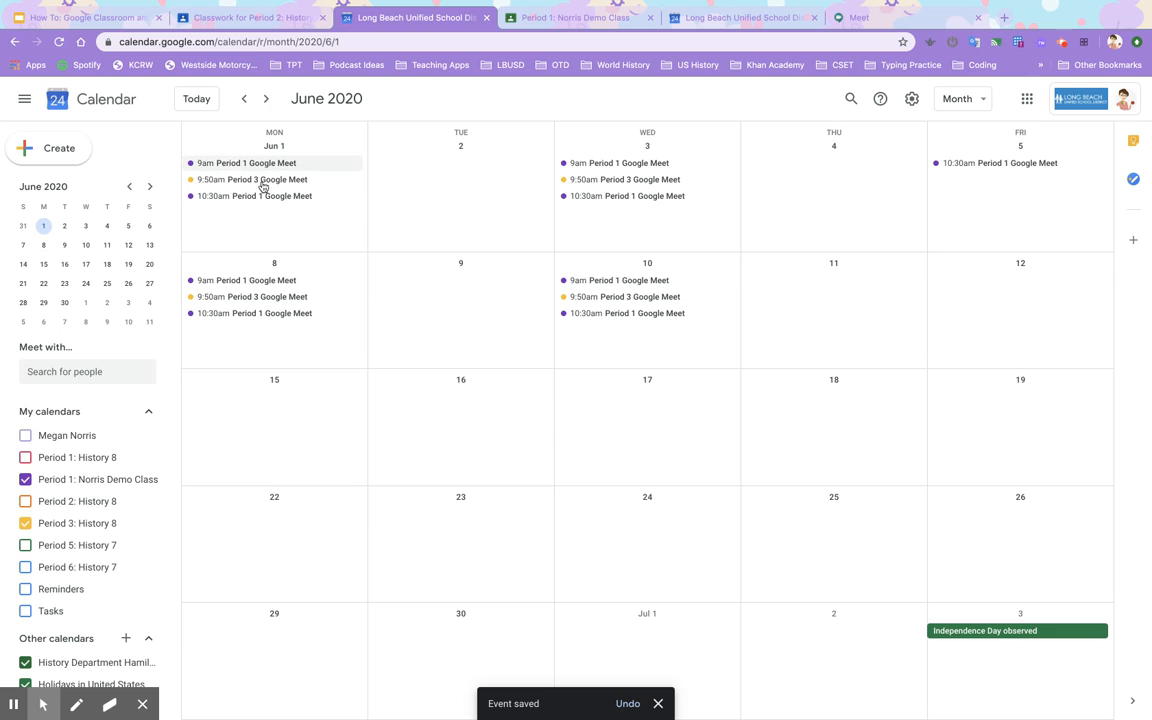
pyautogui.click(240, 100)
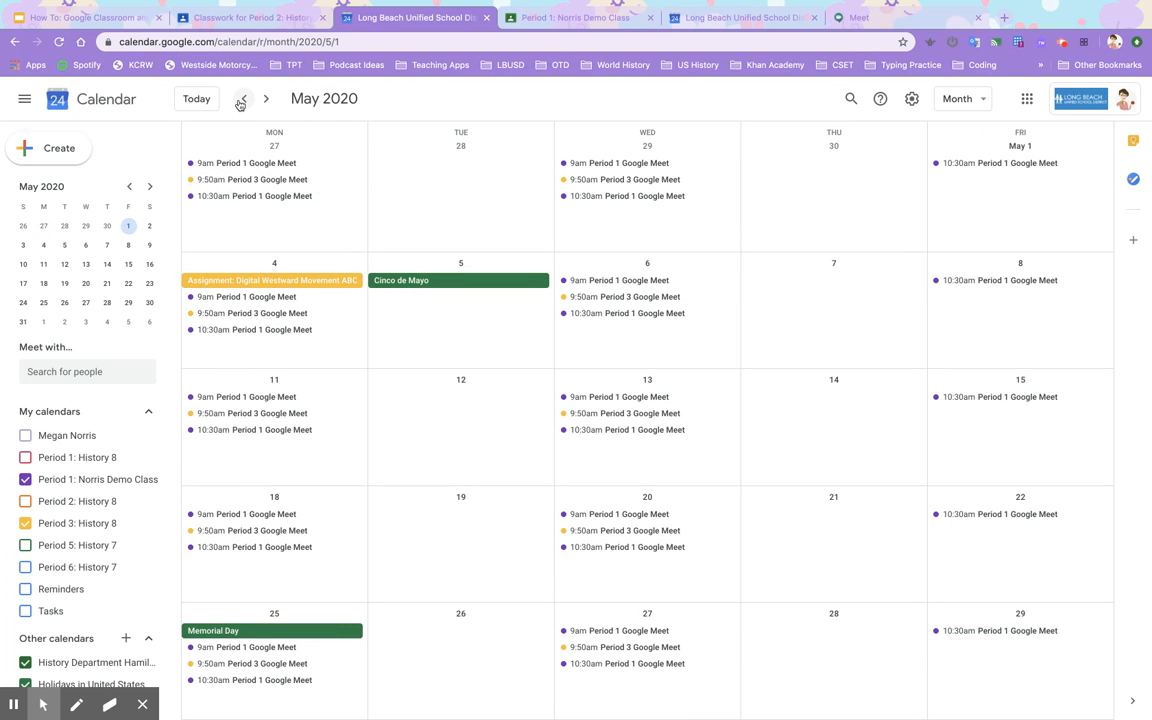
pyautogui.click(241, 100)
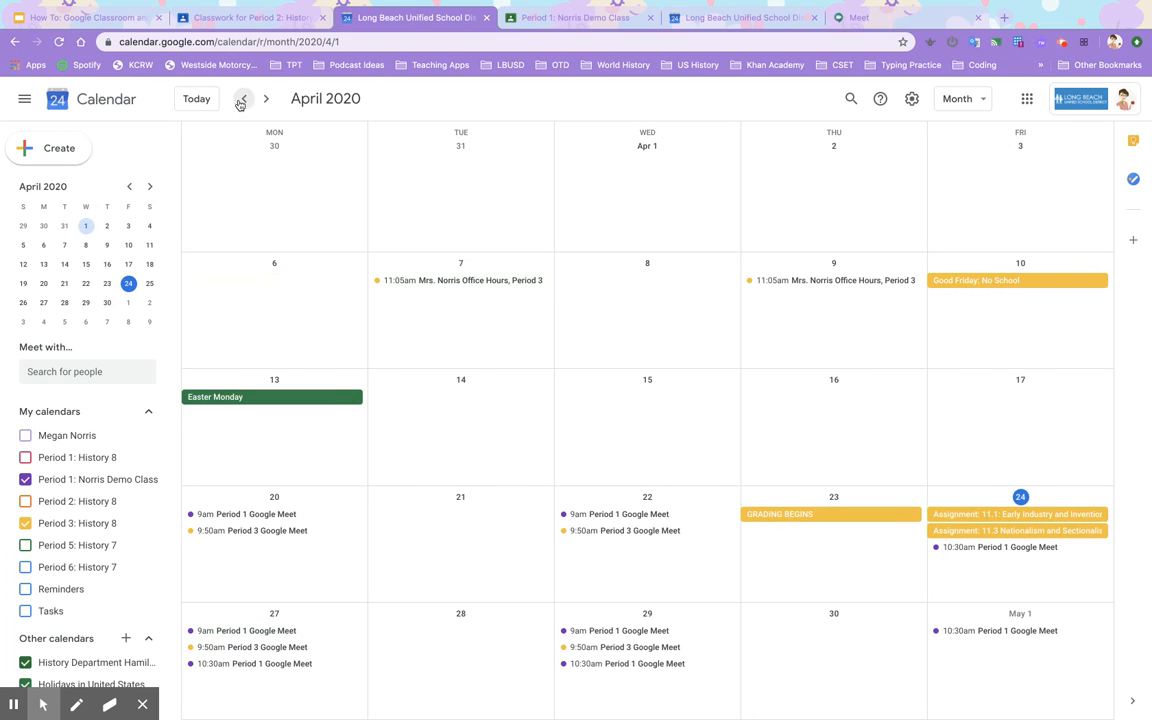
# Copy the April 24 10:30am Period 1 Google Meet event to the Period 6: History 7 calendar, with a start time of 11:45am.
pyautogui.click(1011, 548)
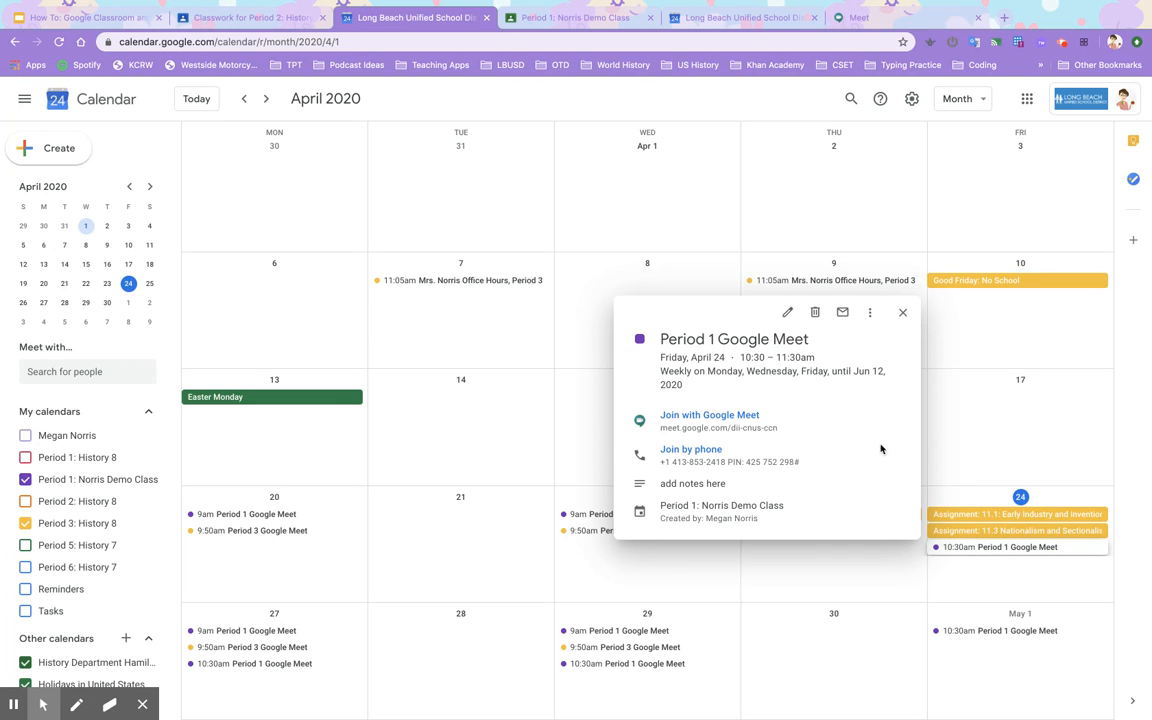
pyautogui.click(870, 314)
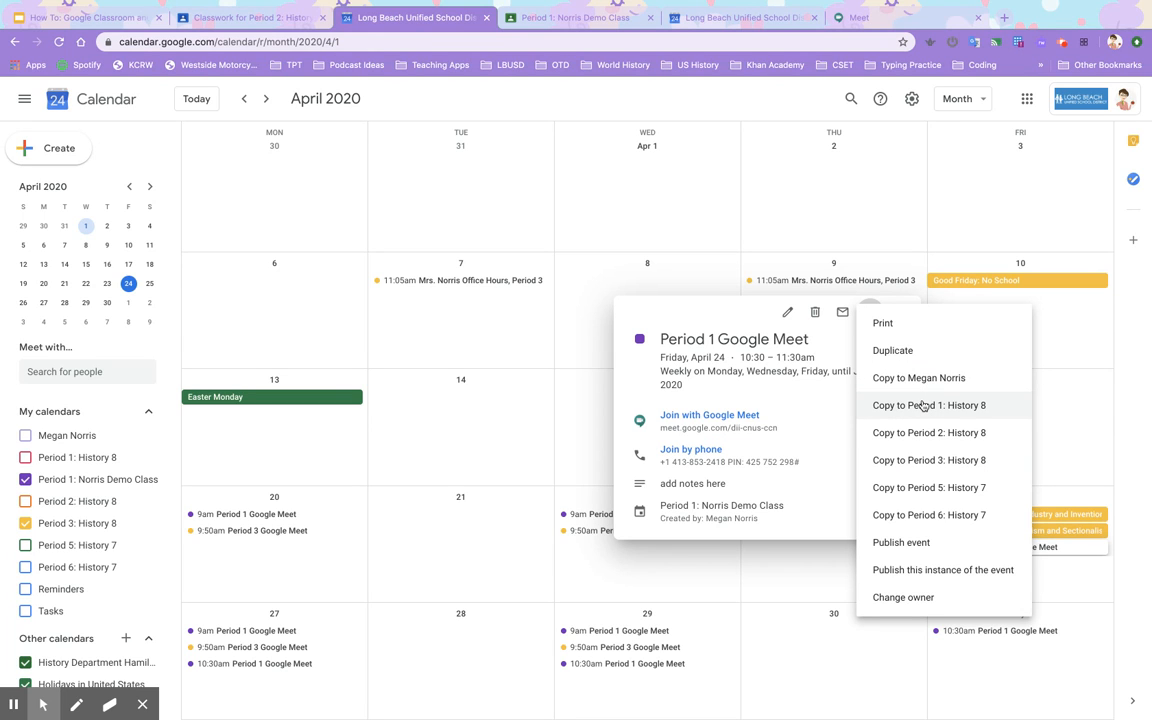
pyautogui.click(927, 515)
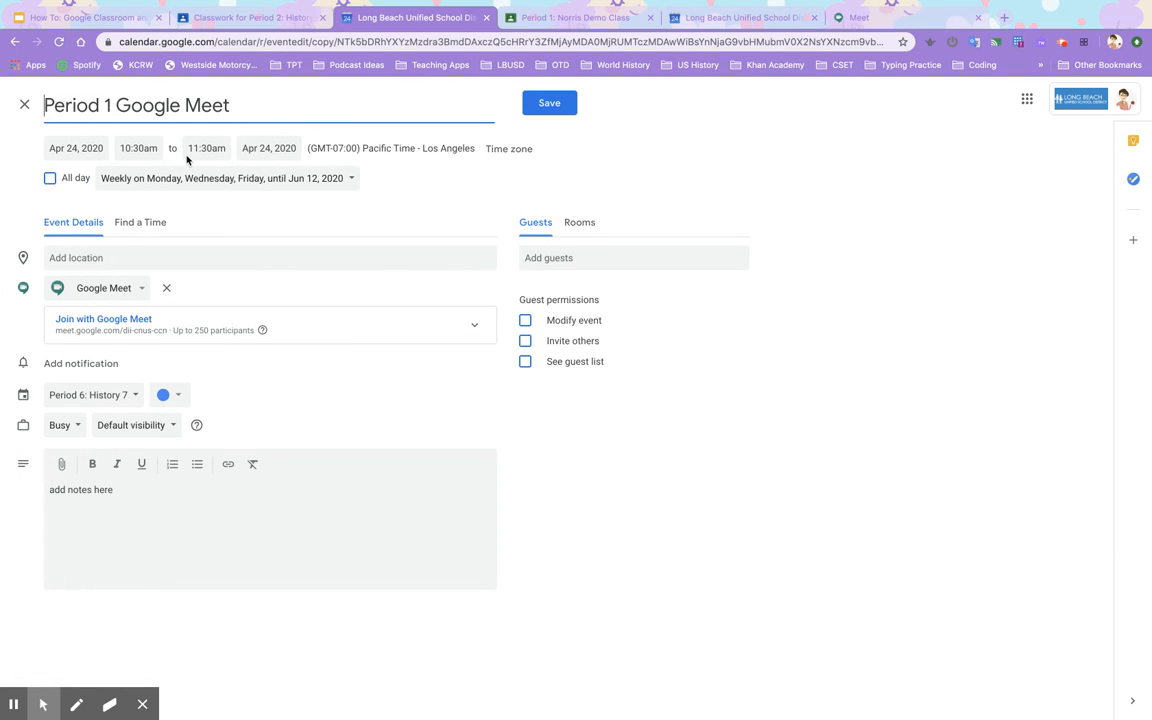
pyautogui.click(138, 147)
pyautogui.scroll(-4, 140, 223)
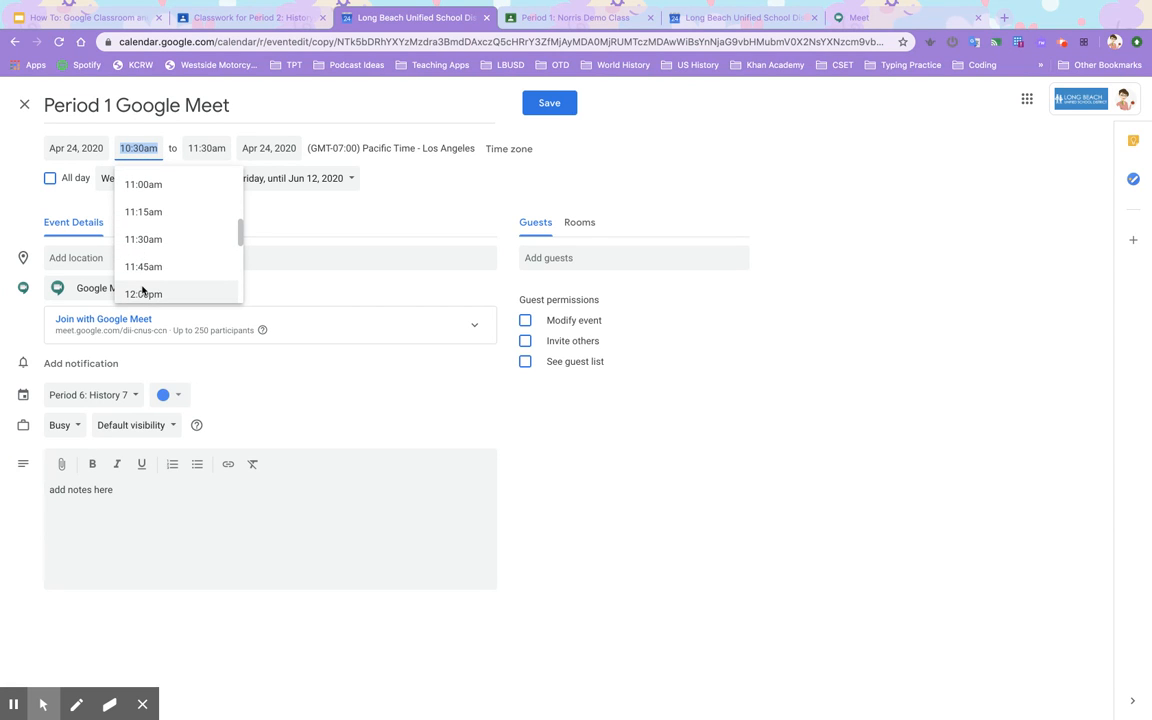
pyautogui.click(147, 272)
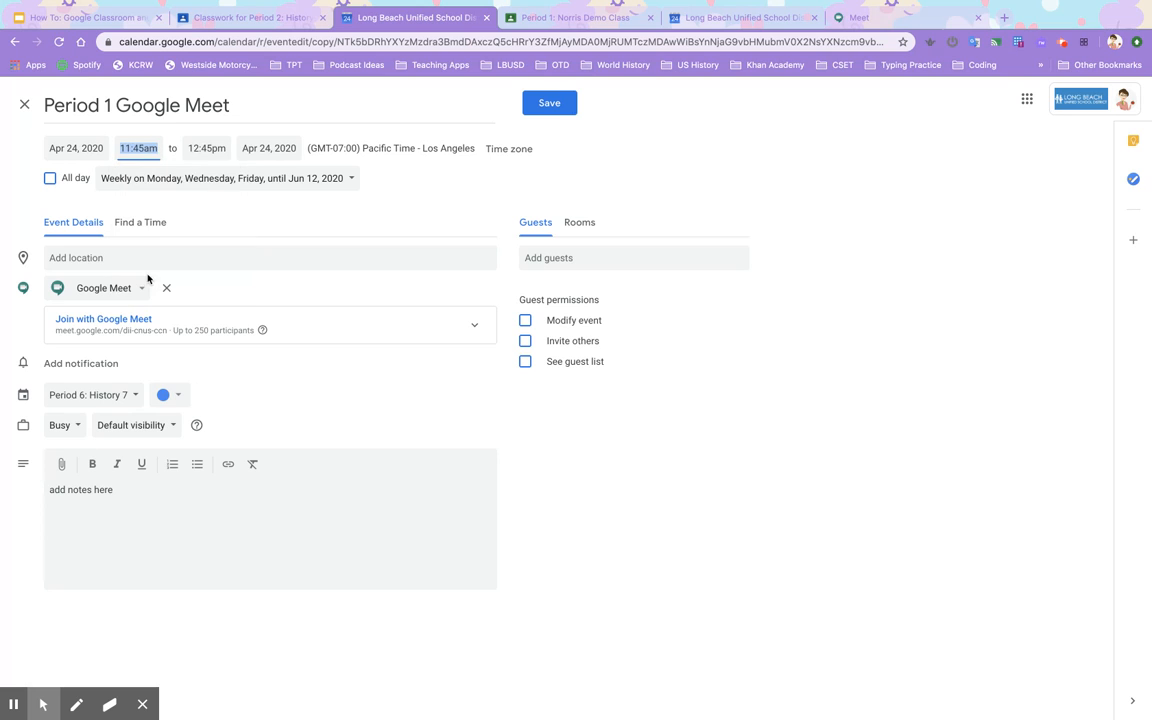
# Set the copied event's custom weekly recurrence to Tuesday, Thursday and Friday, and save the event.
pyautogui.click(203, 188)
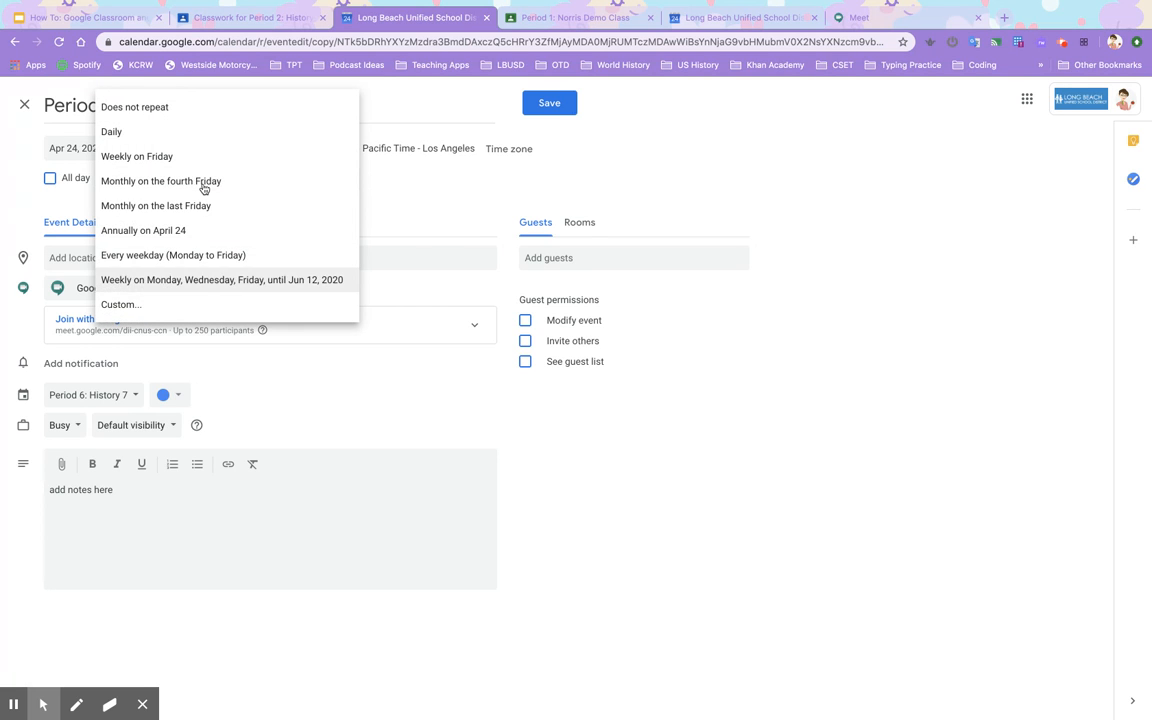
pyautogui.click(133, 303)
pyautogui.click(490, 370)
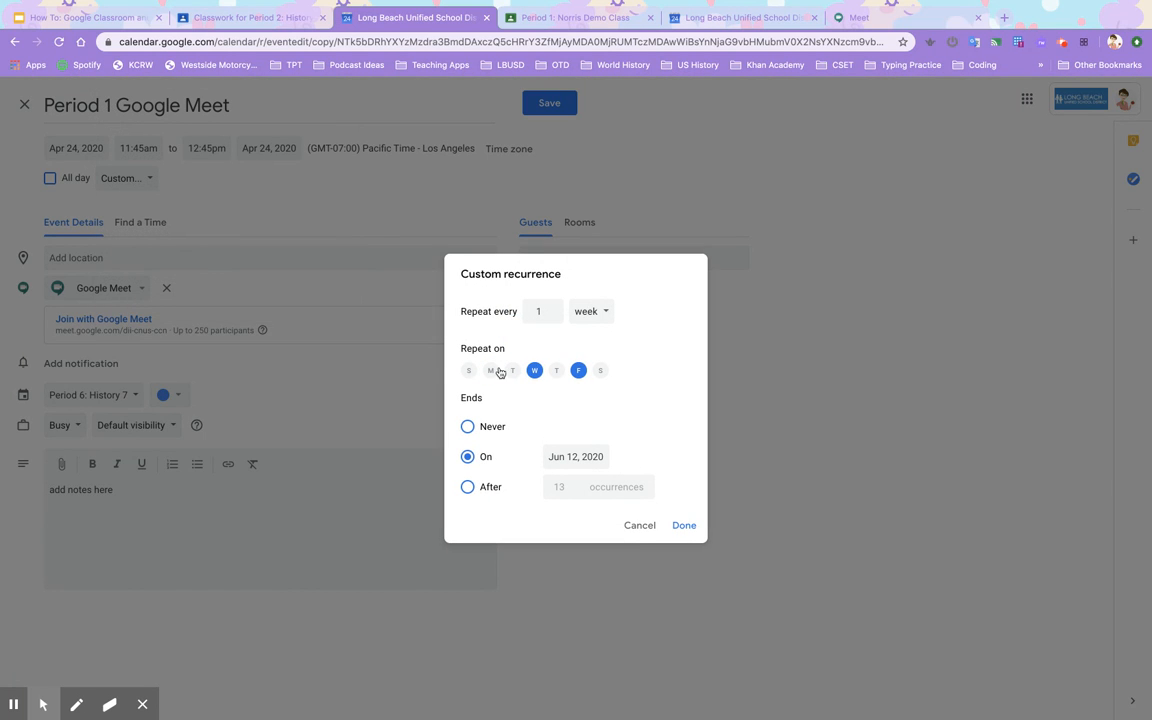
pyautogui.click(535, 371)
pyautogui.click(513, 371)
pyautogui.click(551, 372)
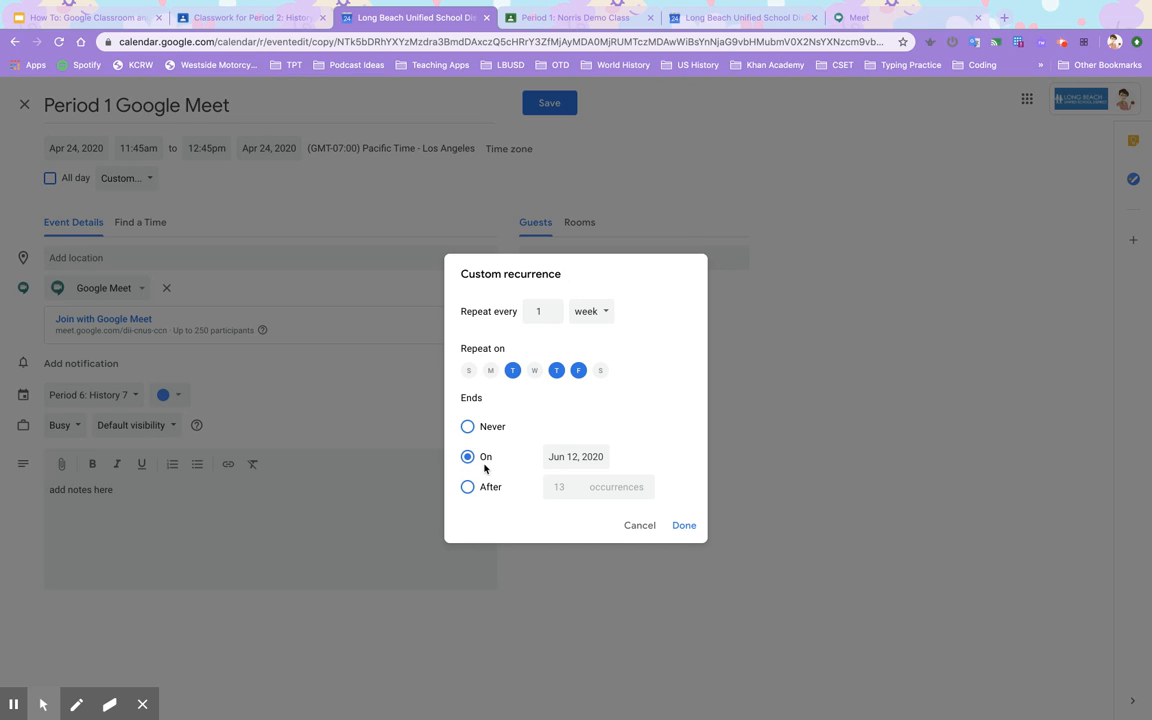
pyautogui.click(679, 526)
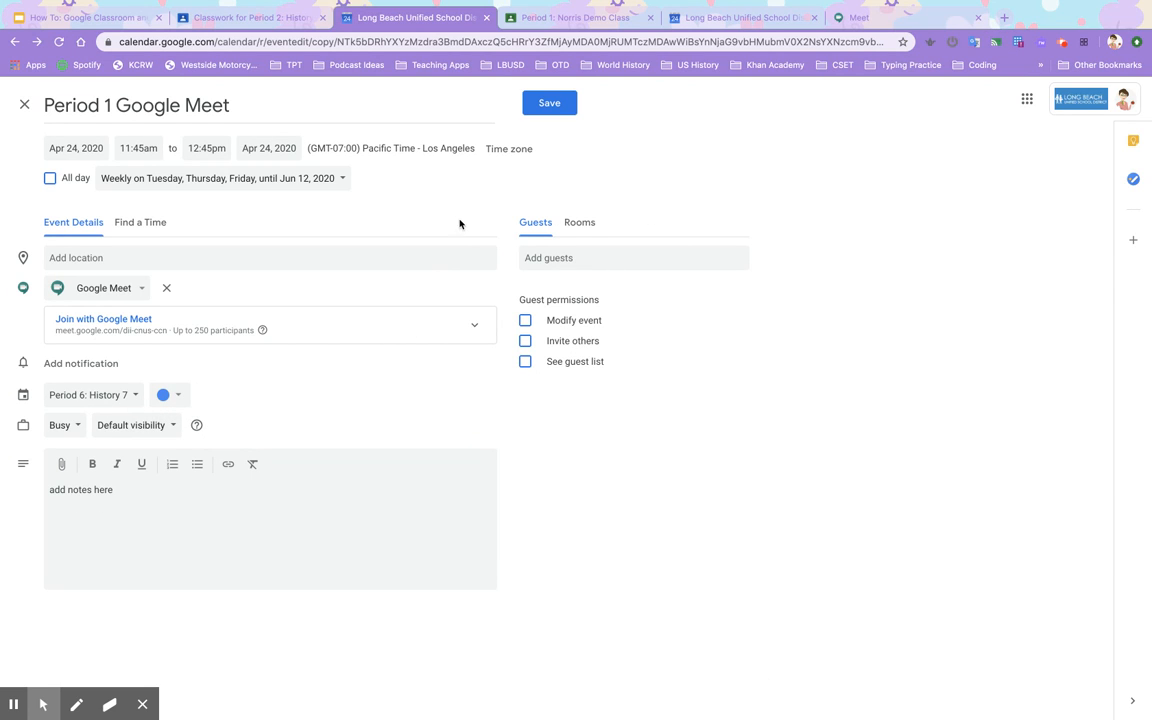
pyautogui.click(559, 108)
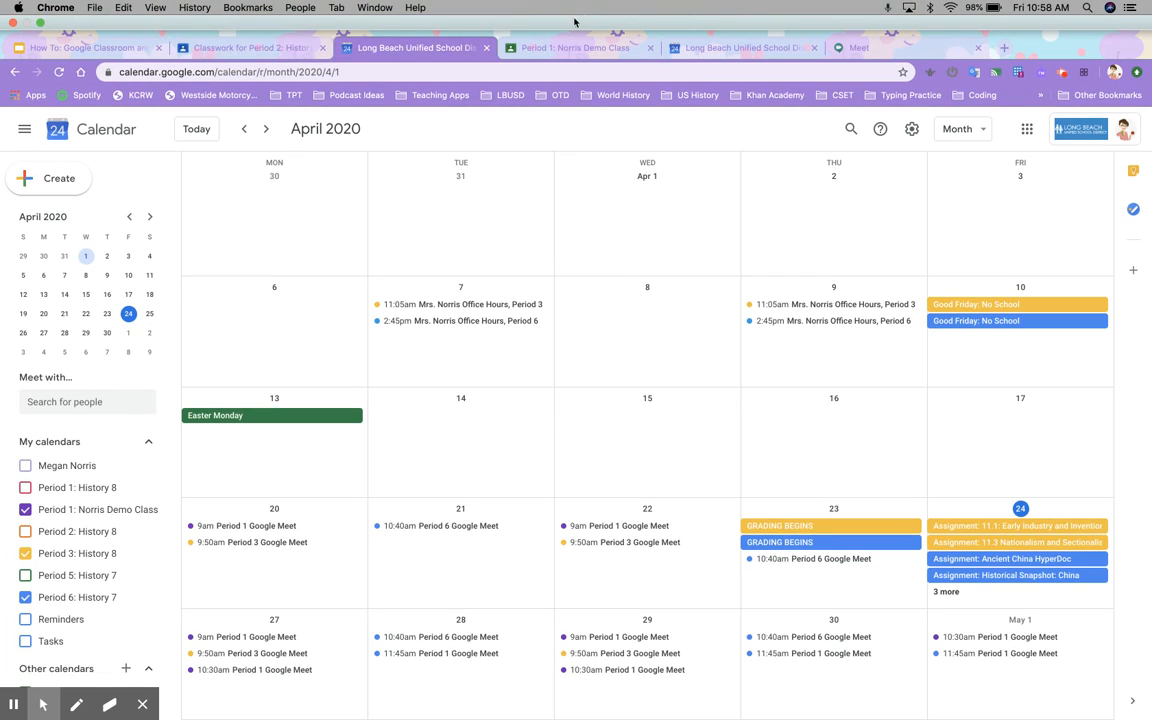
# Make the Meet link visible to students in the Period 2: History 8 class settings in Google Classroom, and save.
pyautogui.click(276, 49)
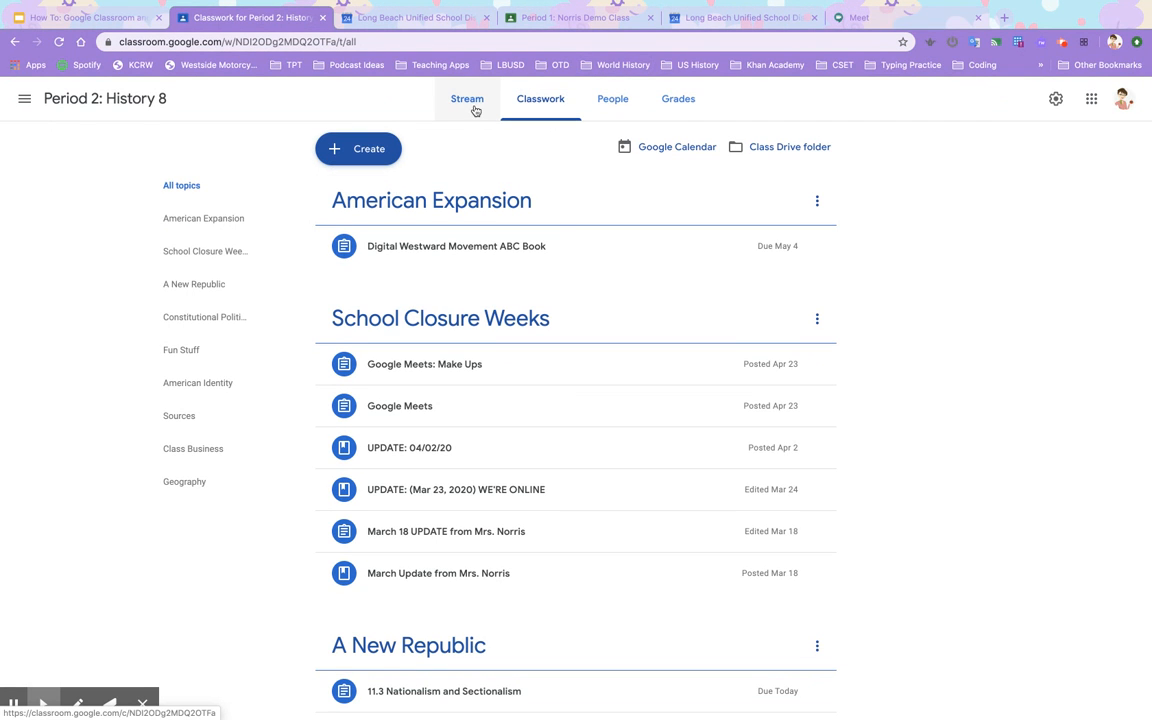
pyautogui.click(1055, 98)
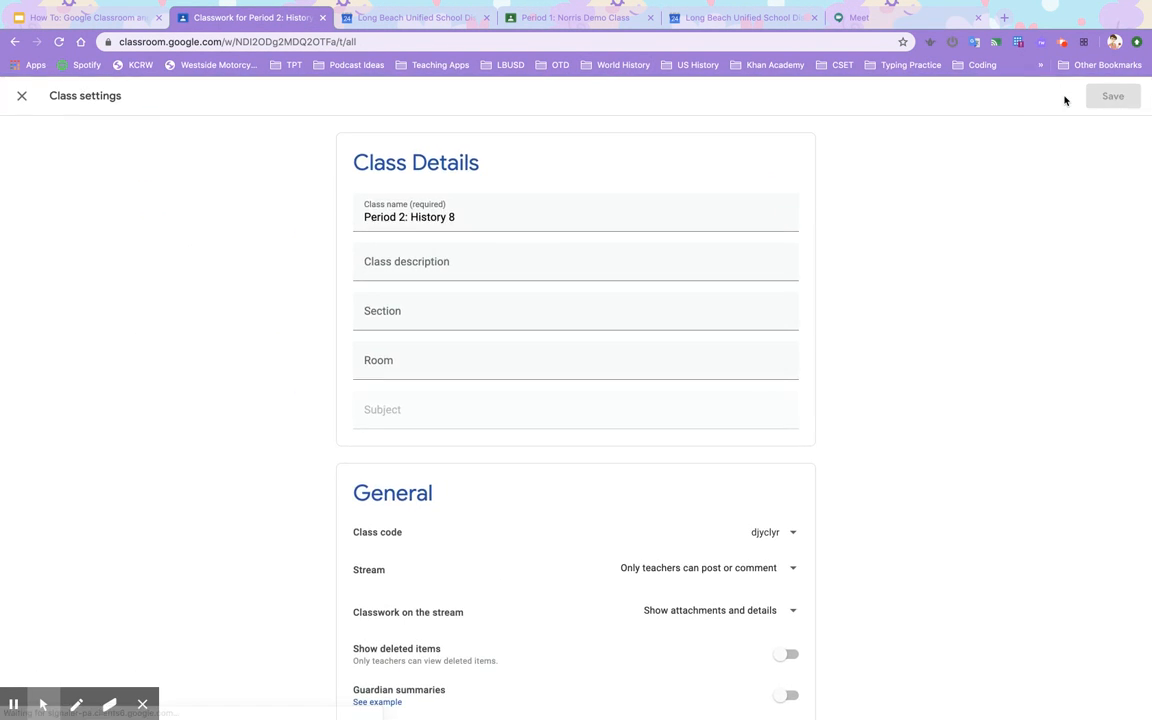
pyautogui.scroll(-5, 901, 484)
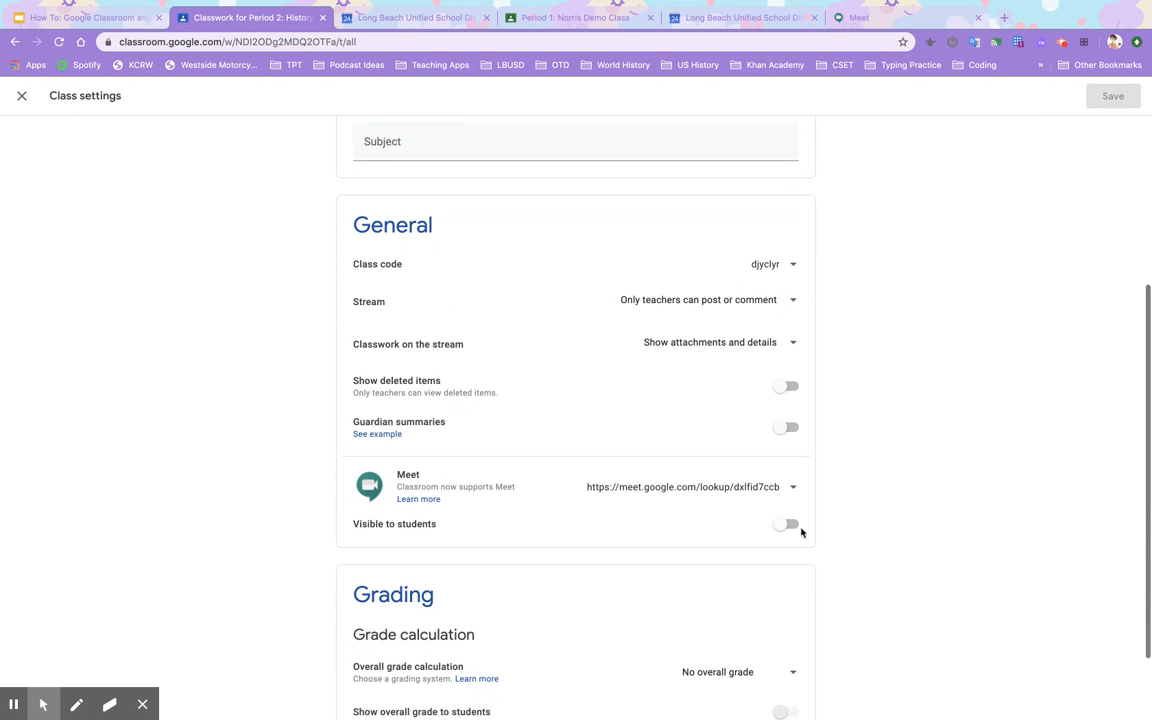
pyautogui.click(790, 530)
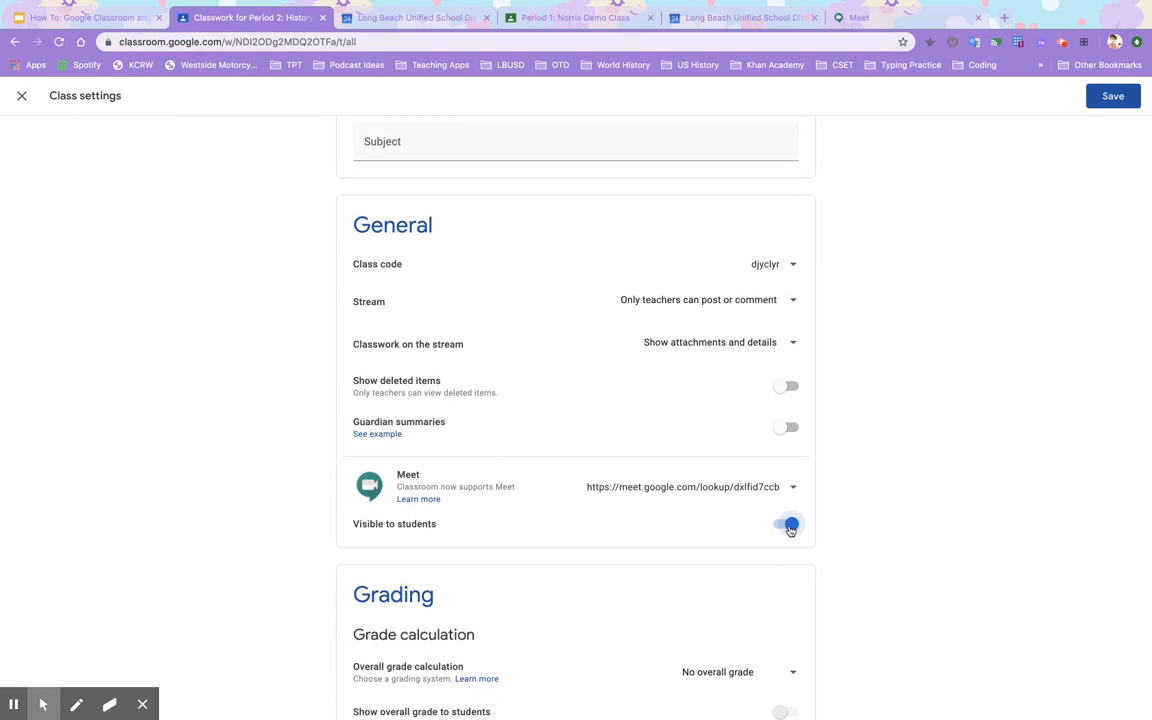
pyautogui.rightClick(1120, 108)
pyautogui.press('Escape')
pyautogui.click(1112, 100)
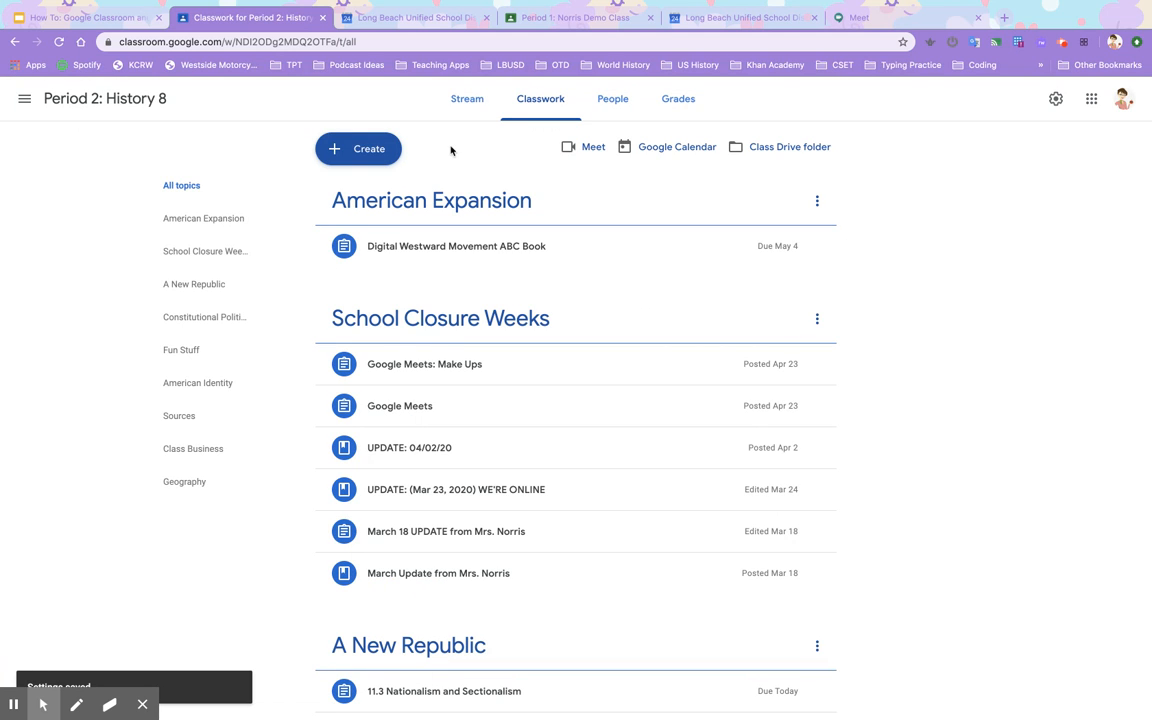
# View the Meet link on the Period 2 class stream, and the April 20 Period 3 Google Meet event's details in Google Calendar.
pyautogui.click(474, 108)
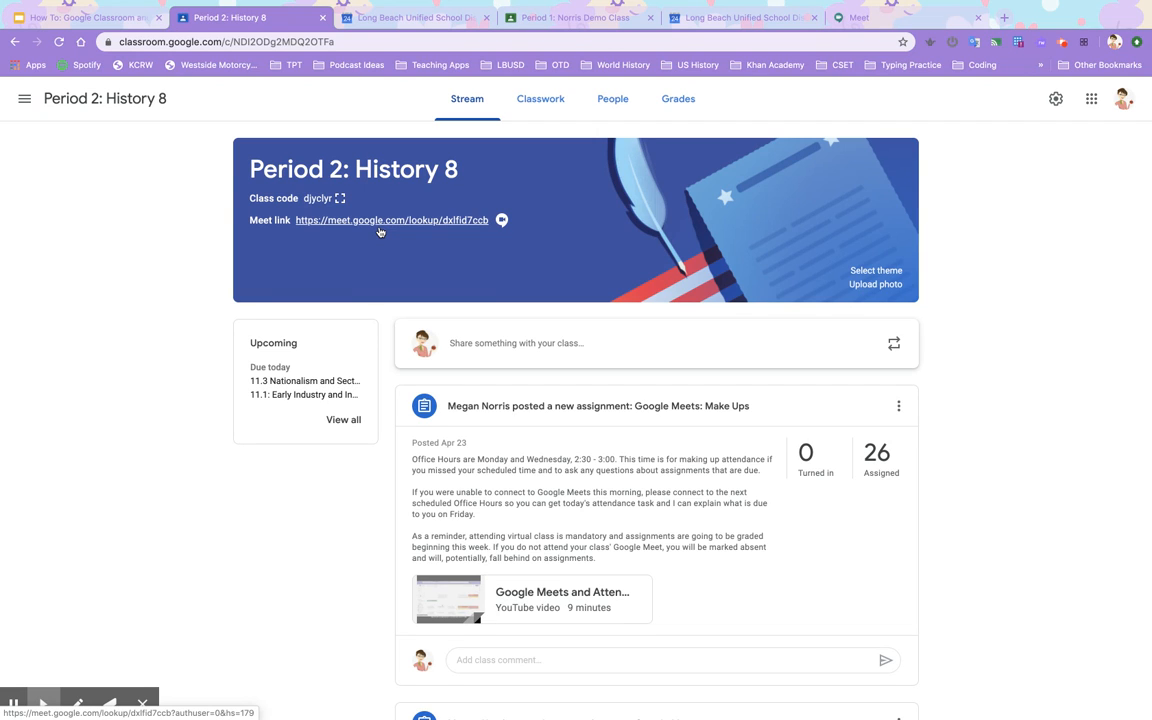
pyautogui.click(571, 22)
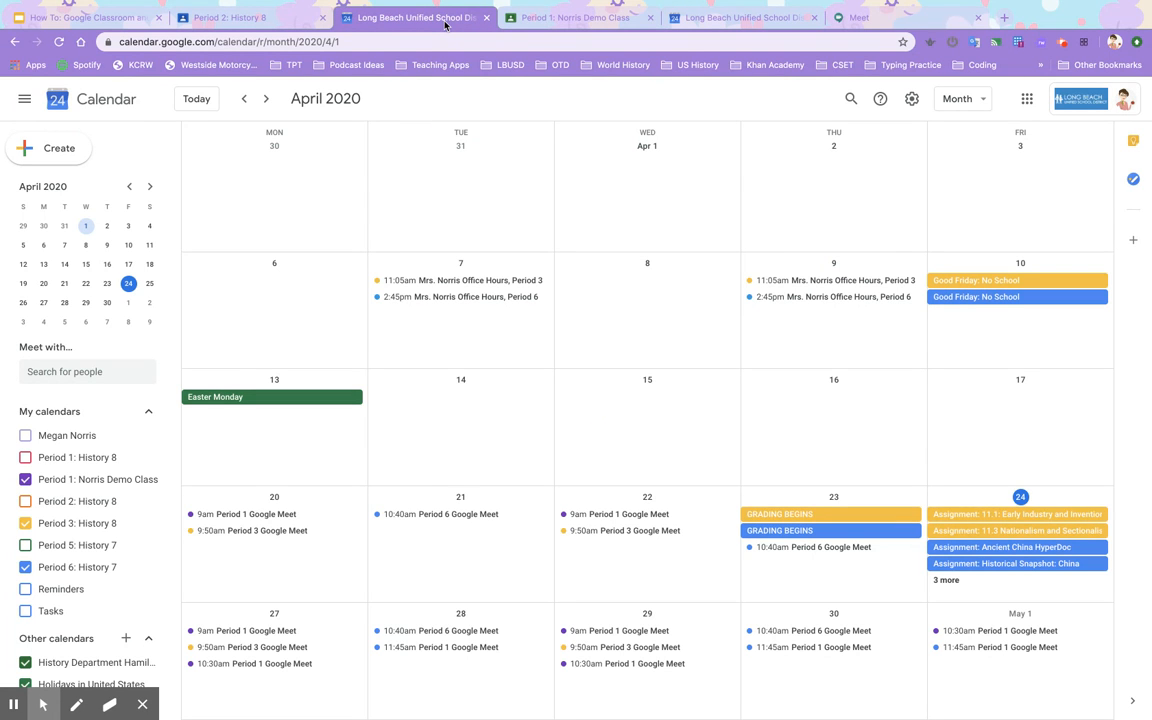
pyautogui.click(281, 532)
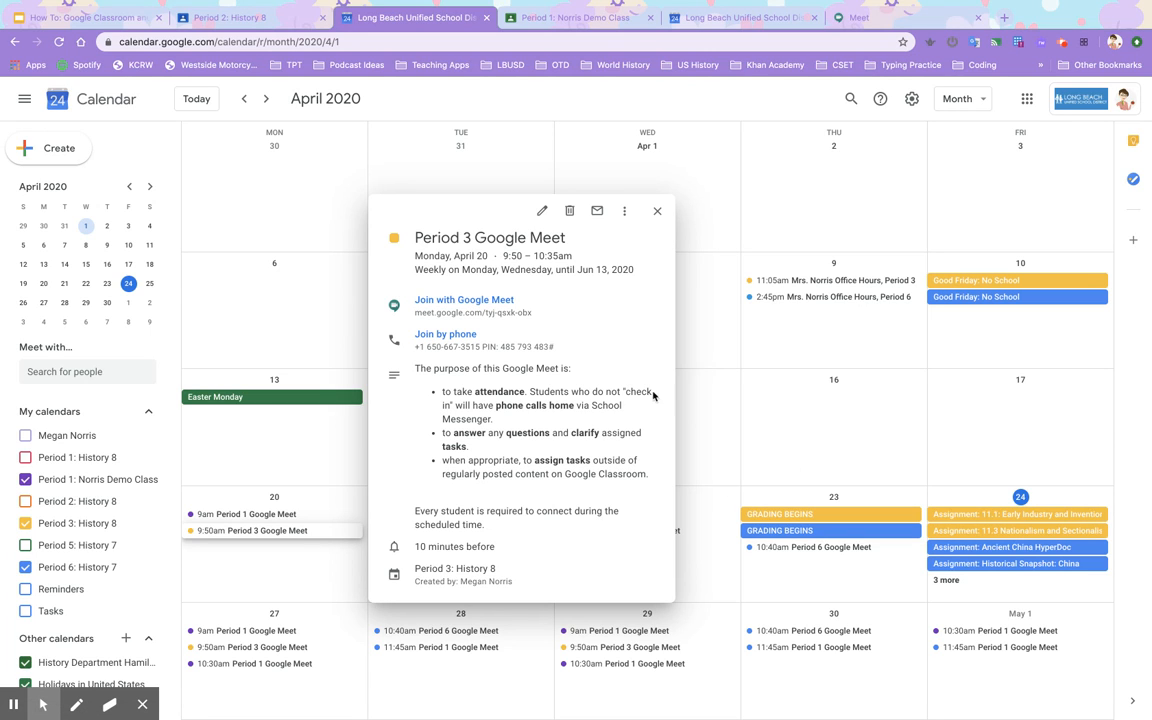
# Return to Period 2: History 8 in Google Classroom, turn off the Meet link's visibility to students, and save the settings.
pyautogui.click(257, 28)
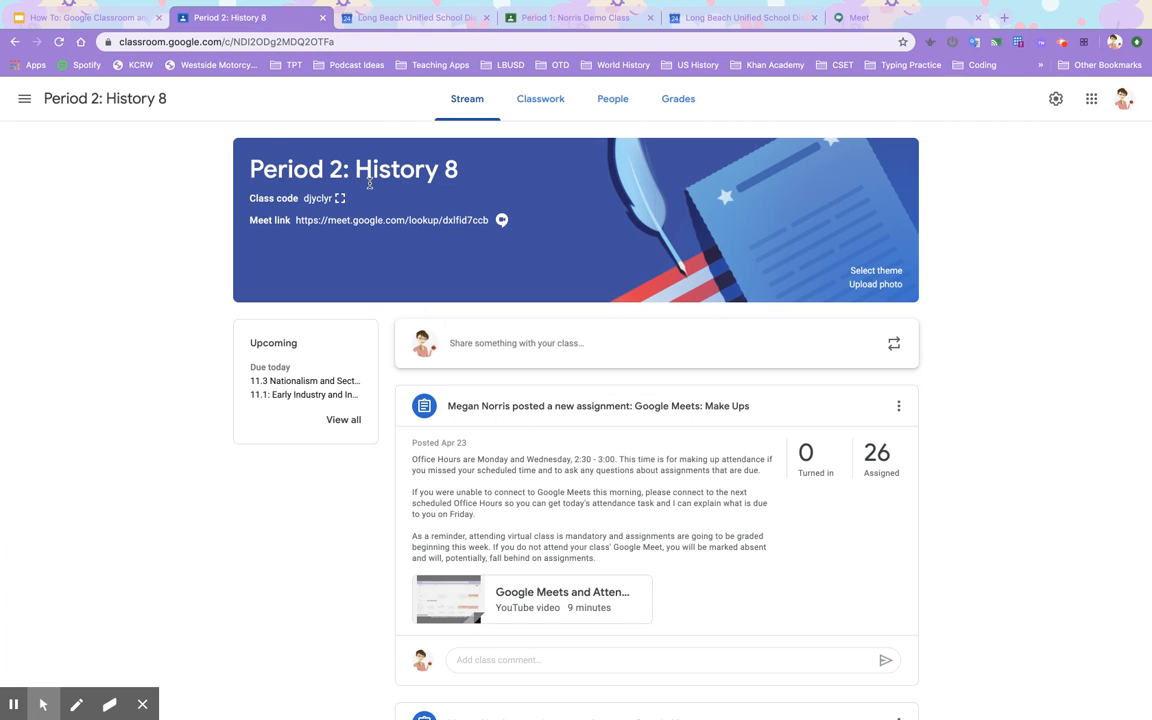
pyautogui.click(1055, 98)
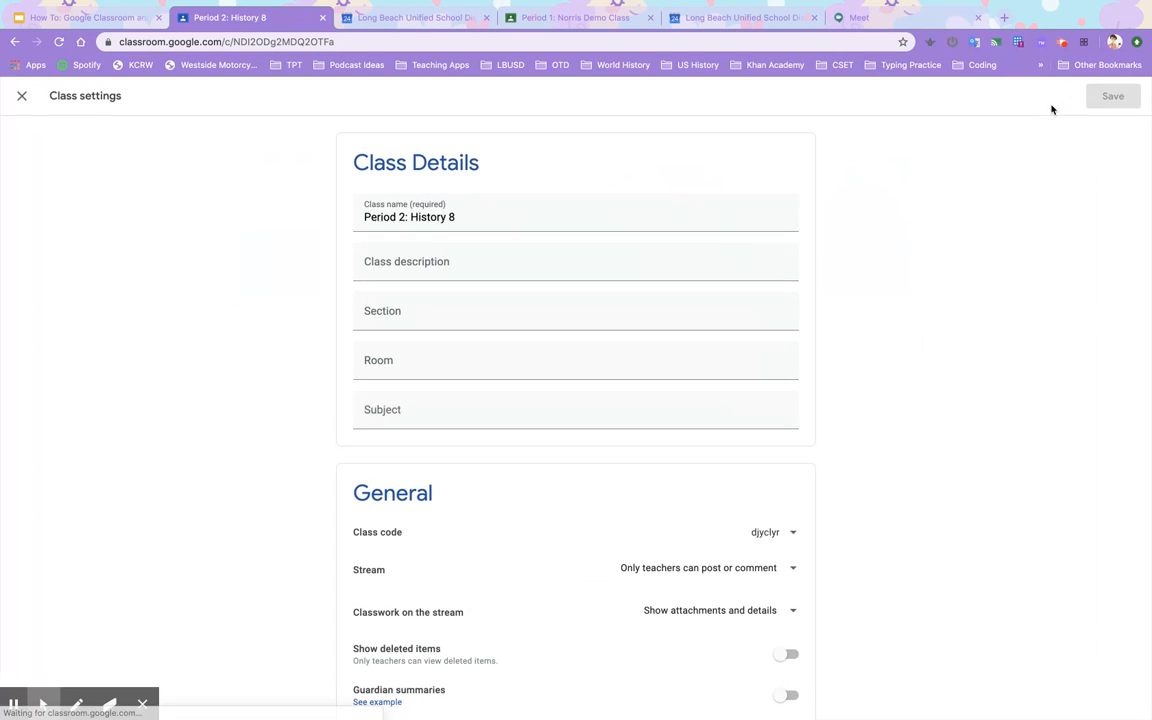
pyautogui.scroll(-3, 901, 631)
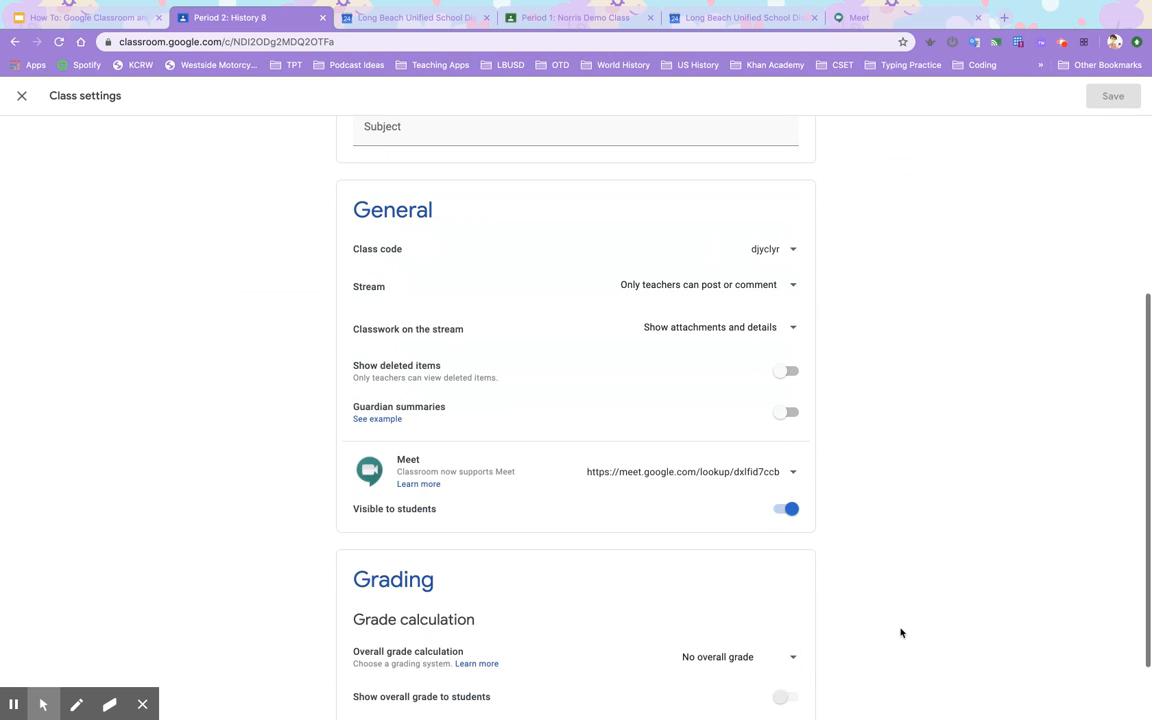
pyautogui.click(783, 510)
pyautogui.click(1110, 95)
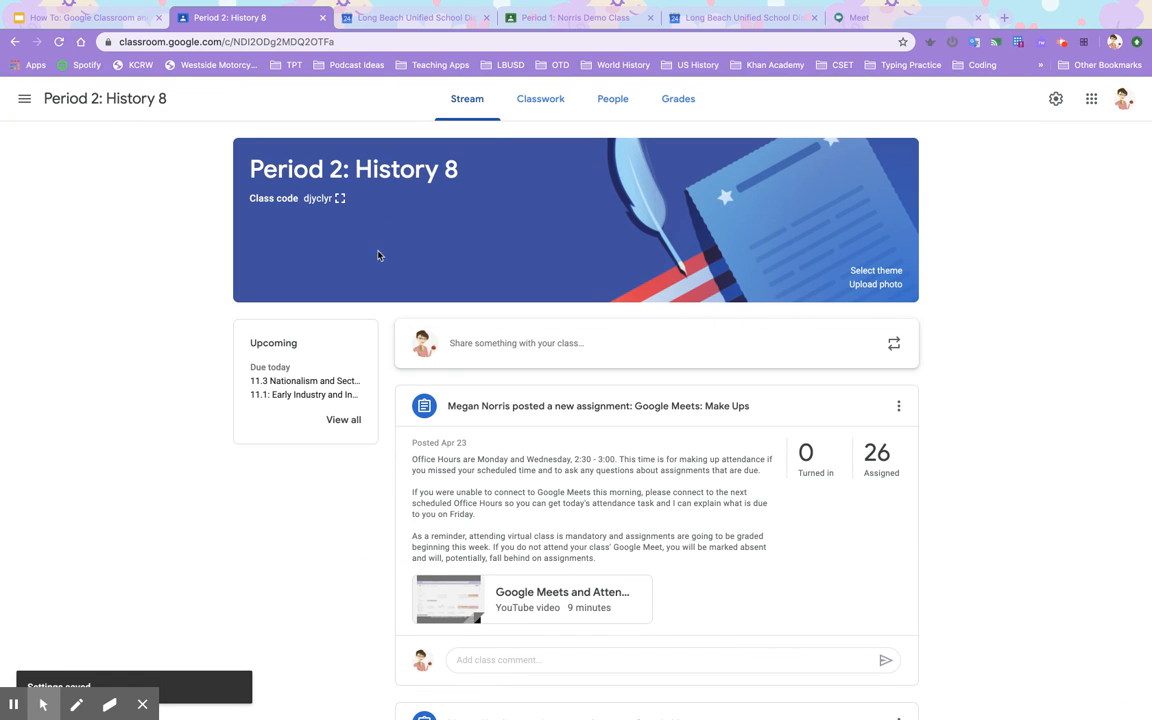
# Back in Google Calendar, delete the April 21 Period 6 Google Meet event together with its following events.
pyautogui.click(545, 18)
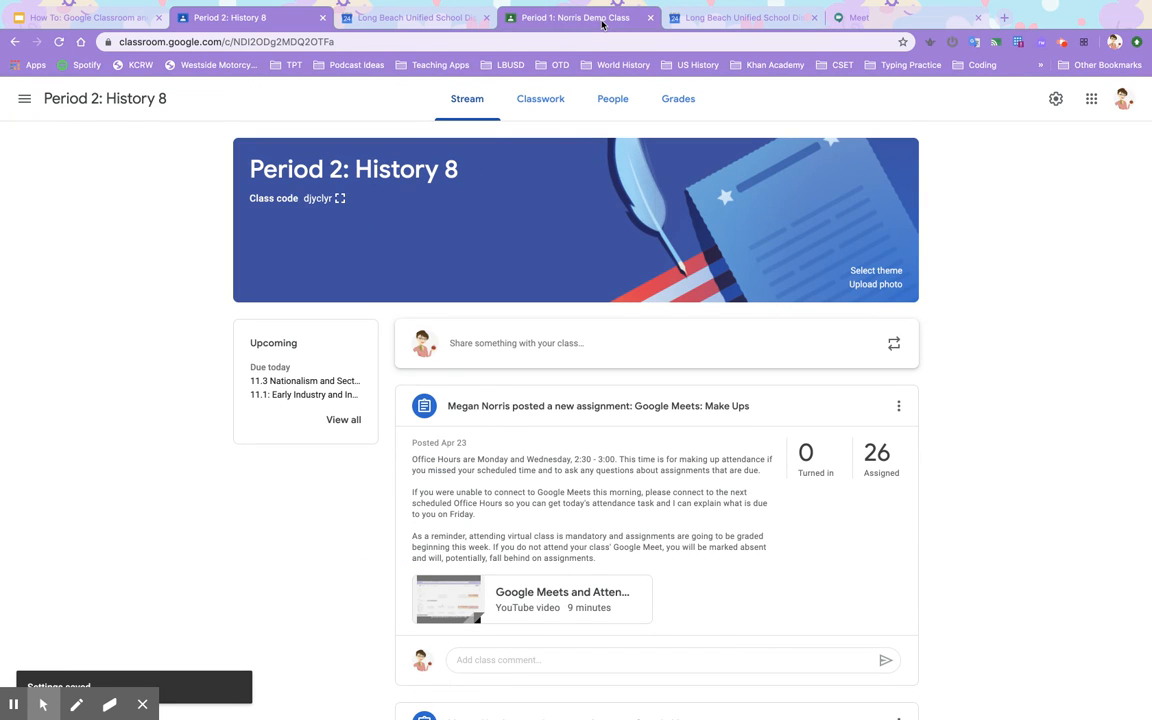
pyautogui.click(436, 16)
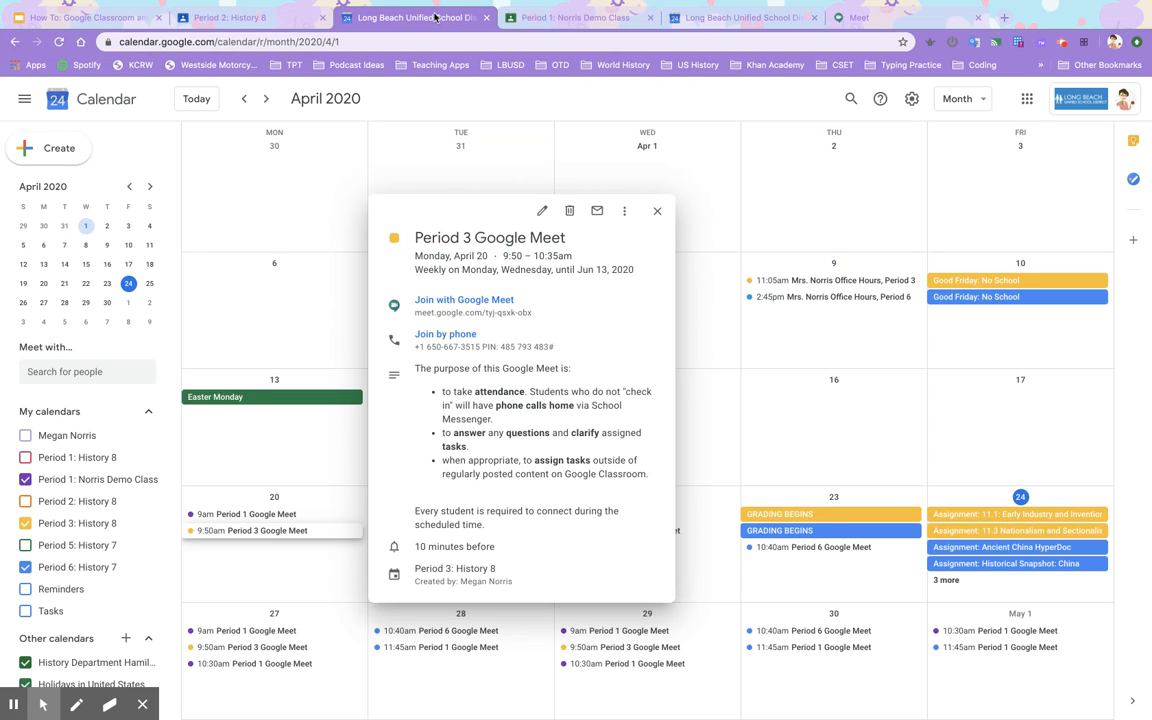
pyautogui.click(656, 213)
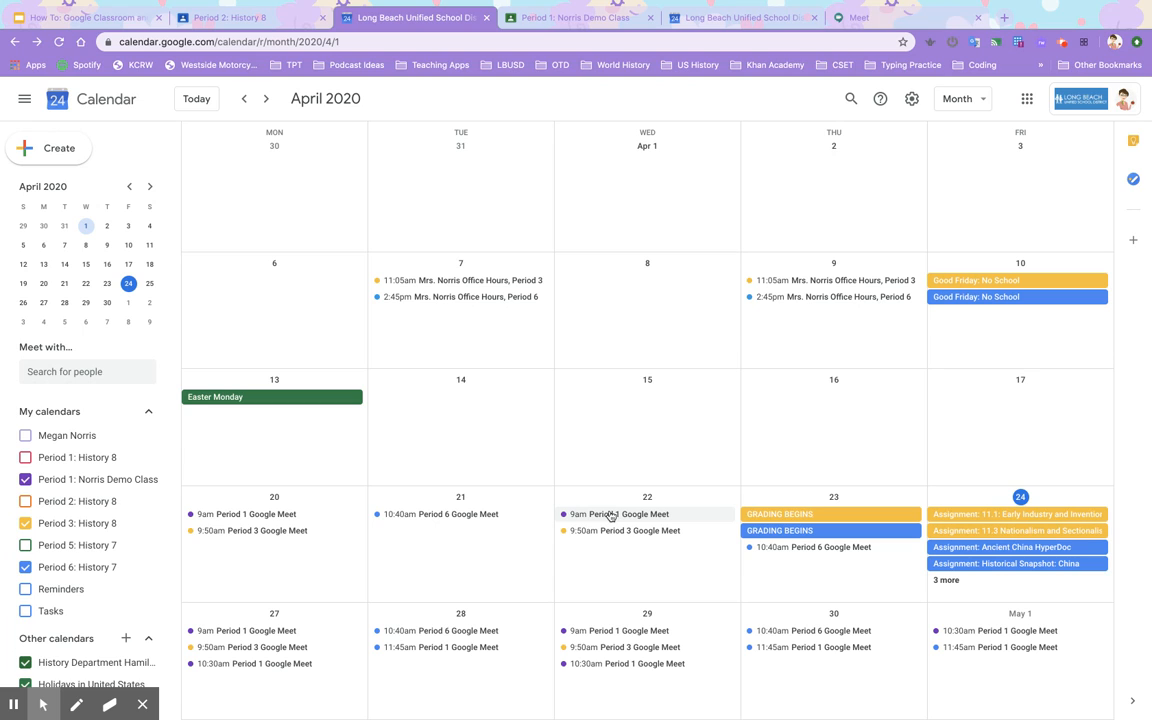
pyautogui.click(498, 514)
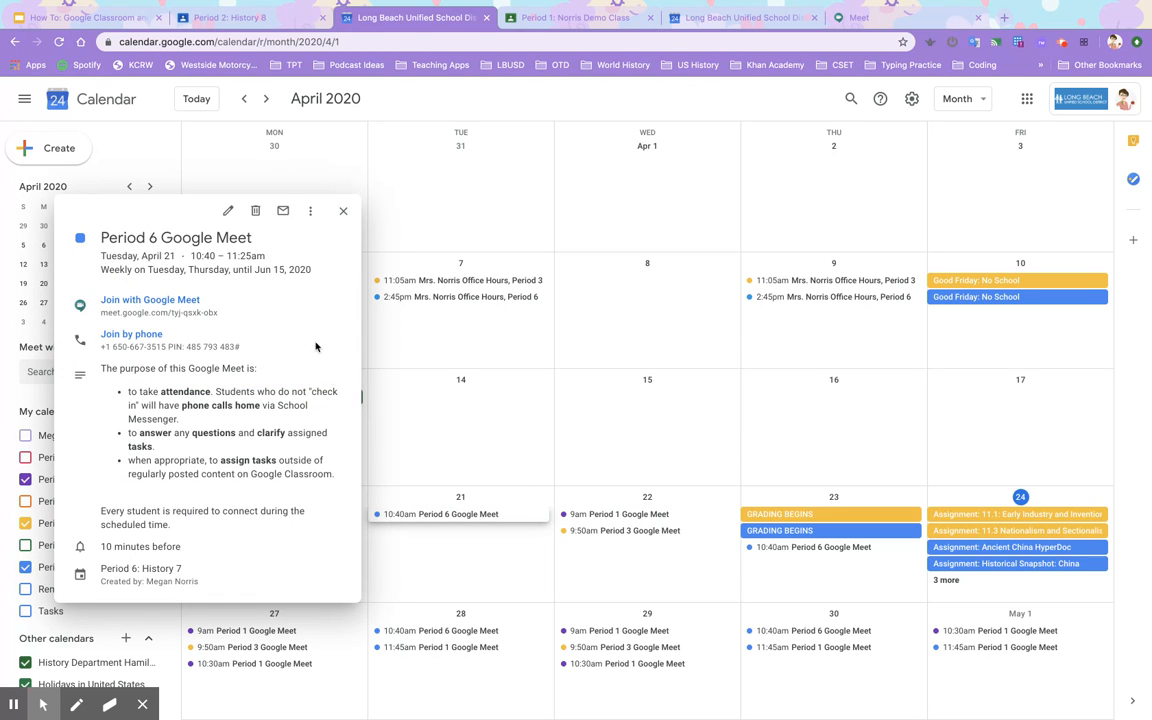
pyautogui.click(256, 211)
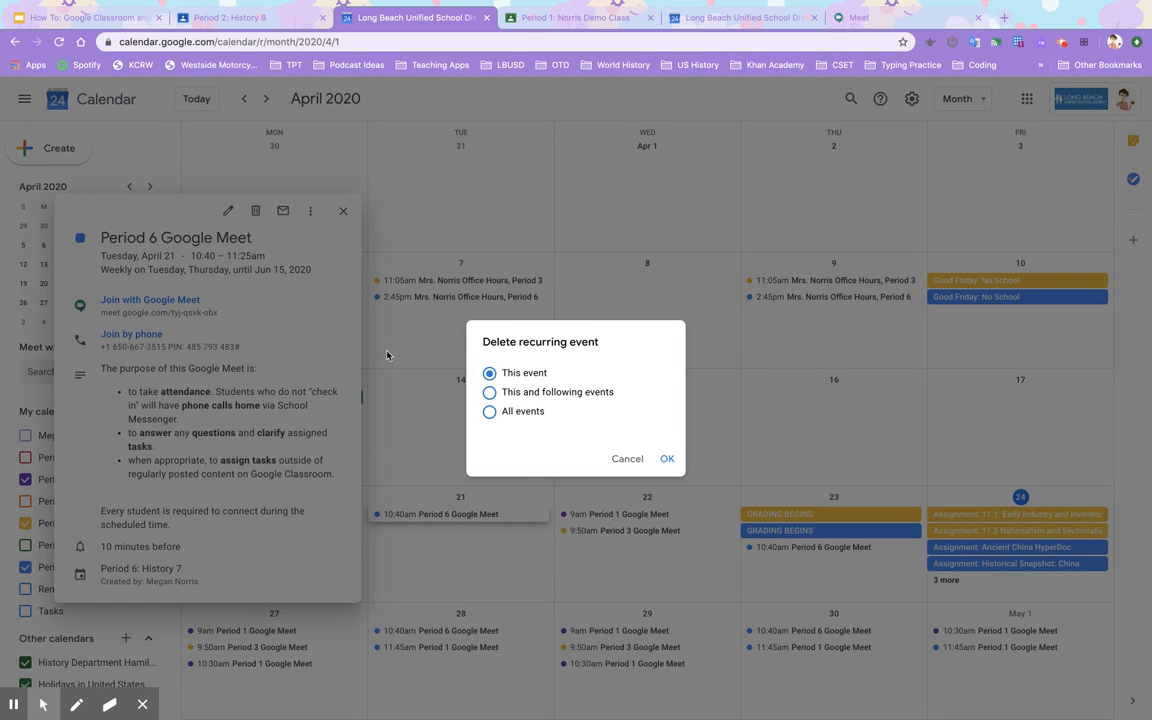
pyautogui.click(489, 393)
pyautogui.click(667, 460)
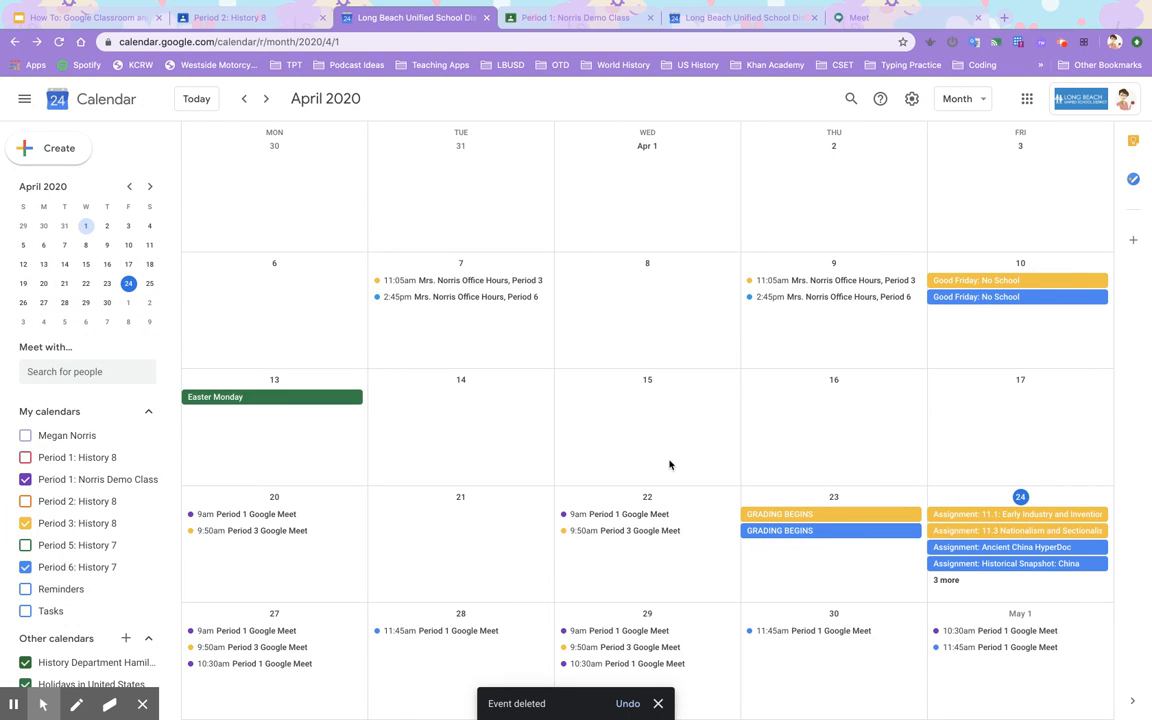